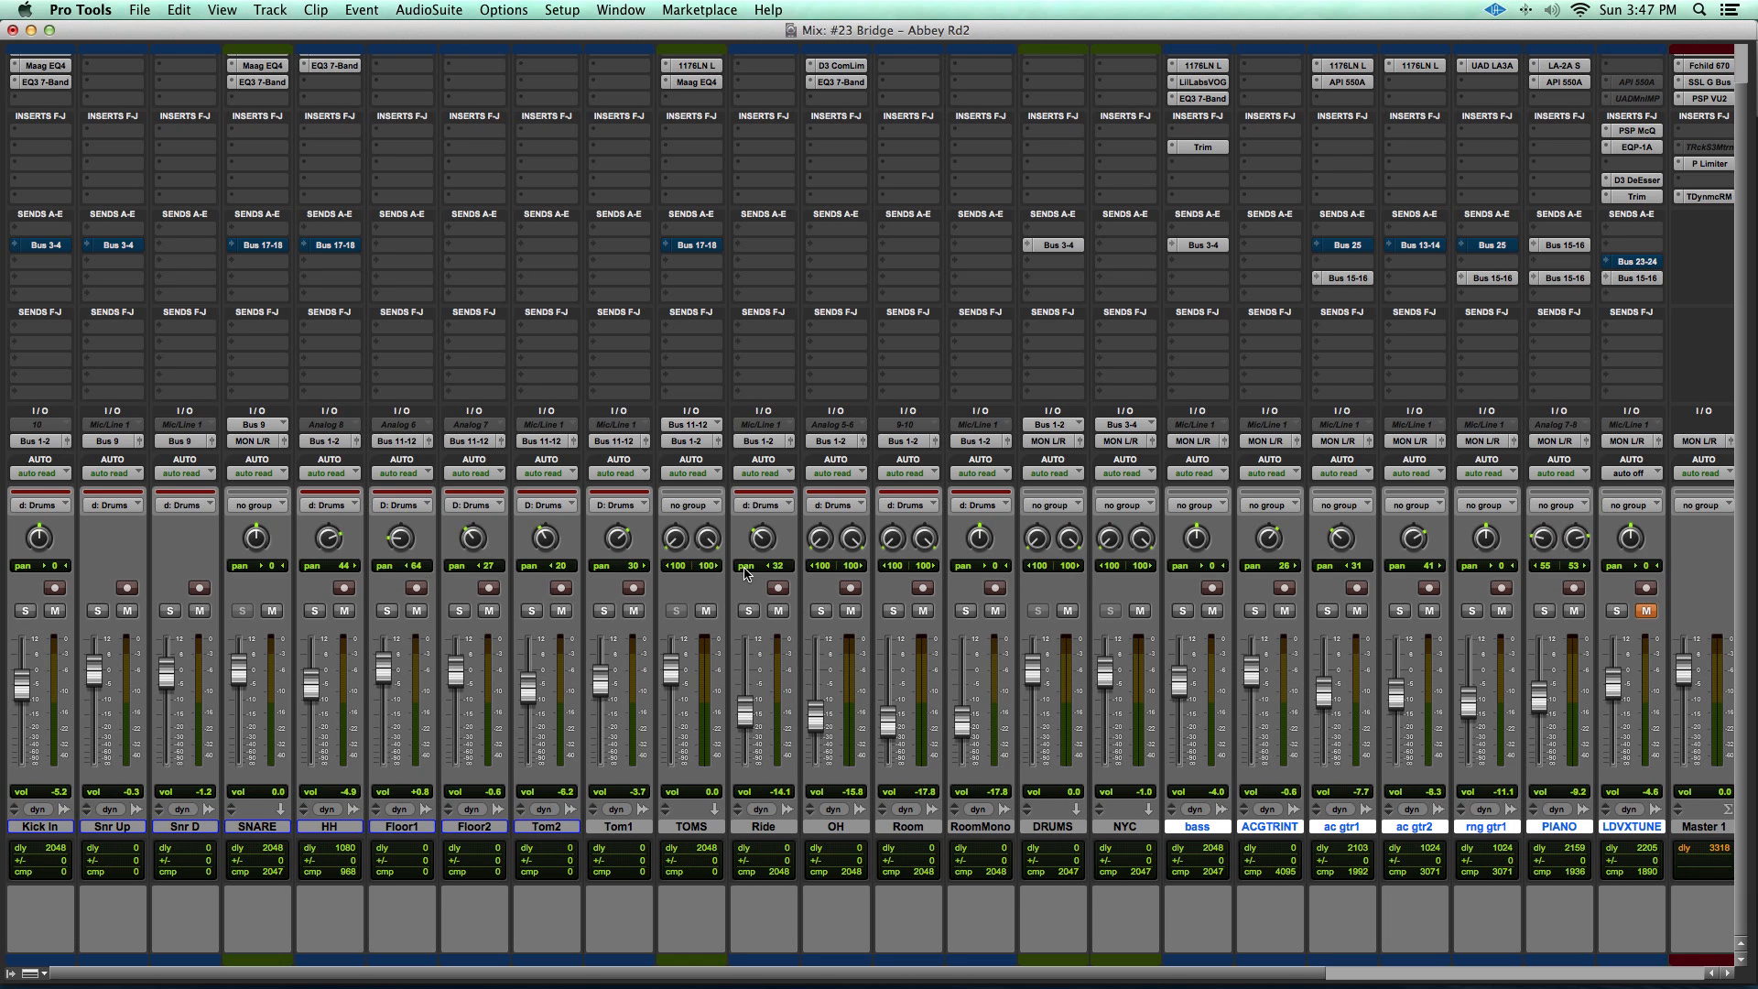
Step: Pull the NYC track's fader down to minus infinity and insert a Dyn3 Compressor/Limiter on that track
drag(1107, 683, 1111, 798)
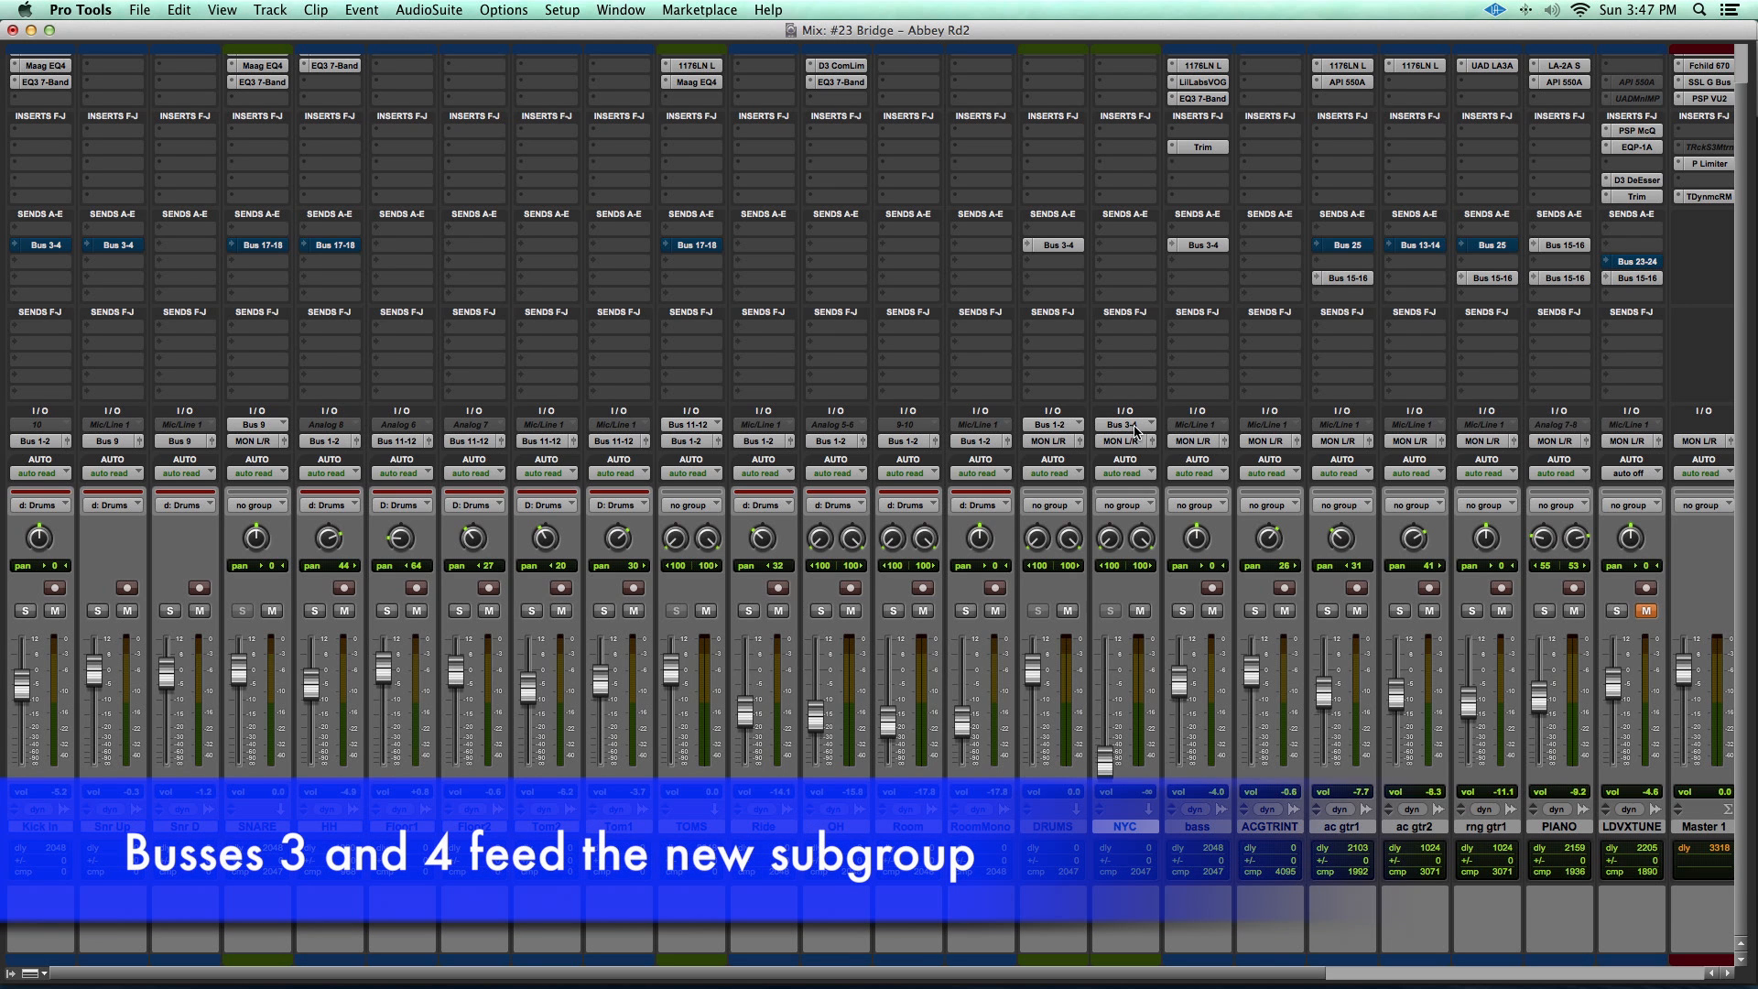
click(1119, 148)
click(1125, 193)
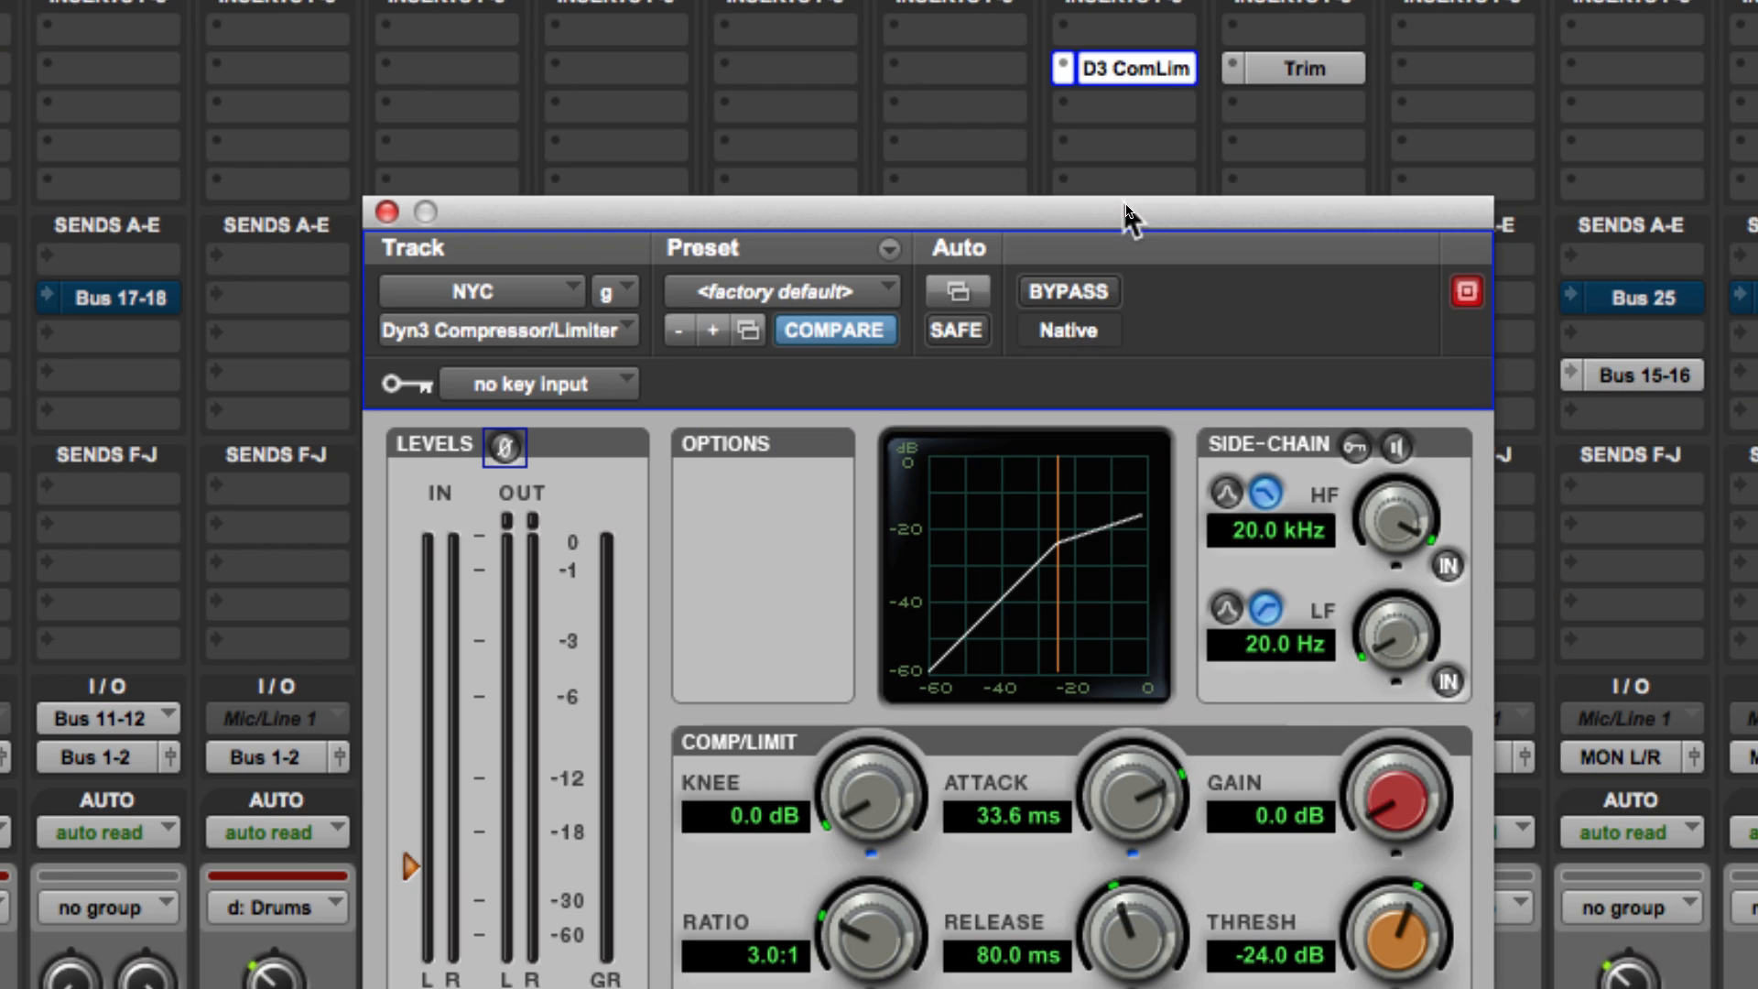
drag(1121, 213, 1113, 63)
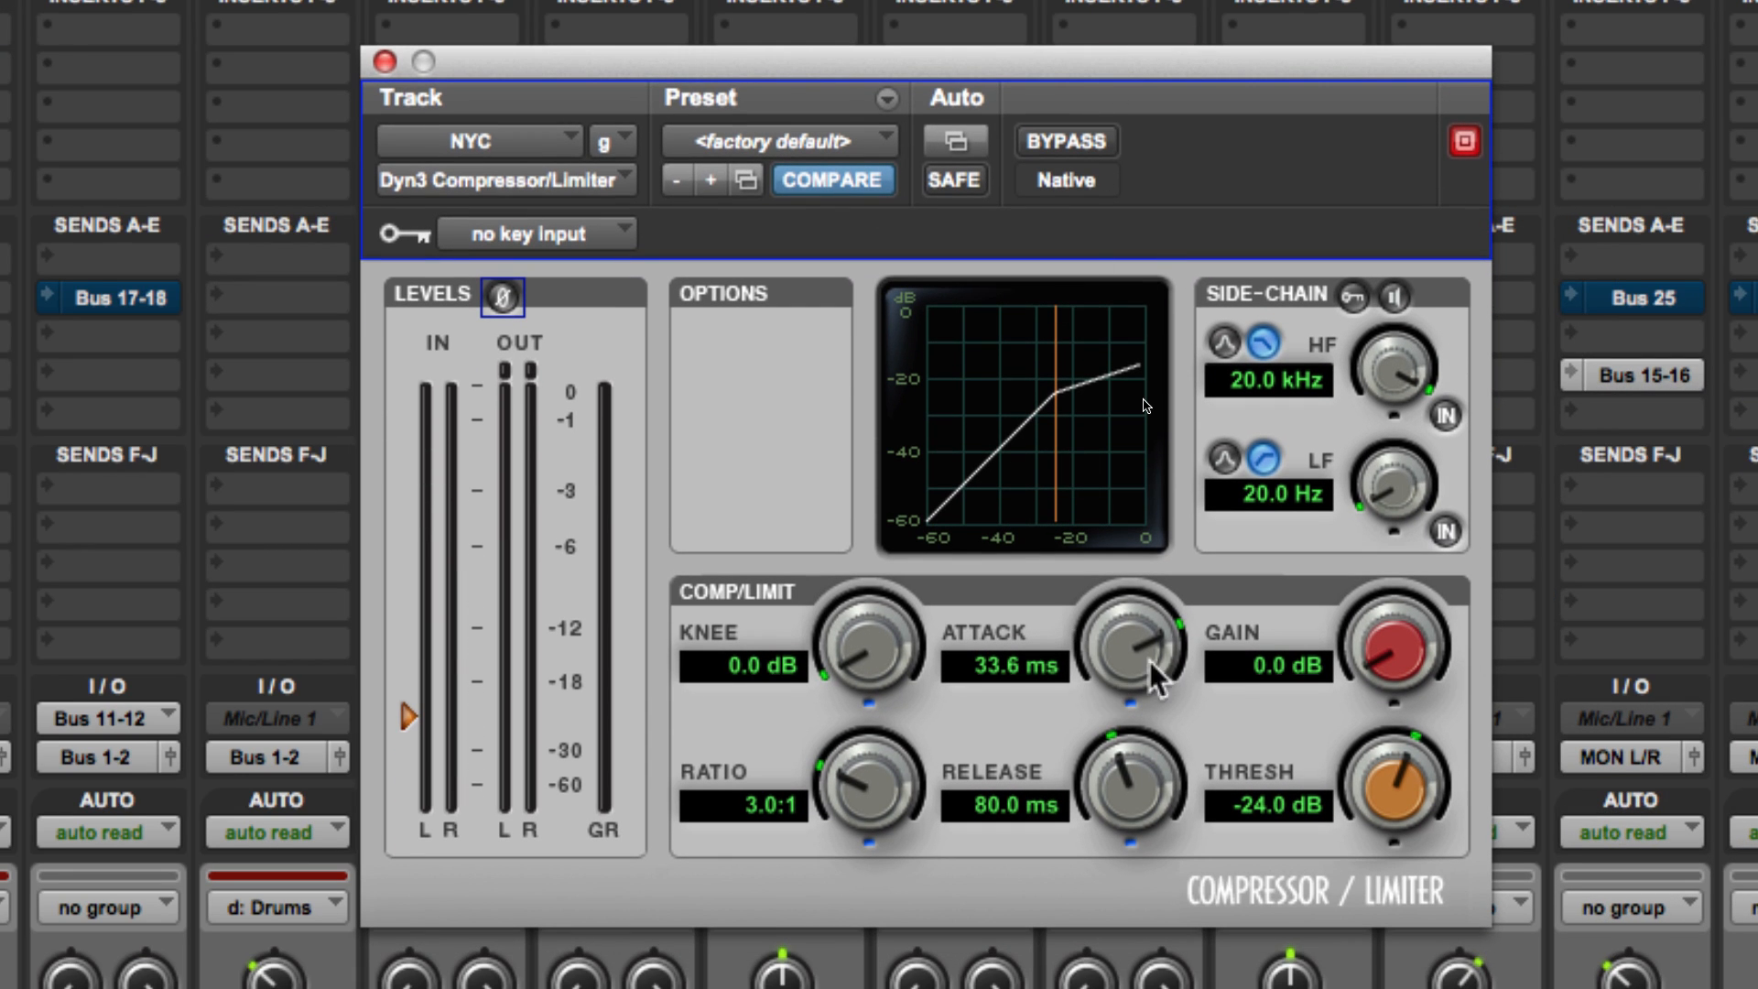
Step: Set the NYC compressor's attack to about 703.3 us, release to about 726.3 ms and ratio to about 10.6:1, and close it
drag(1165, 641, 1094, 725)
drag(1149, 613, 1108, 652)
drag(1108, 793, 1152, 695)
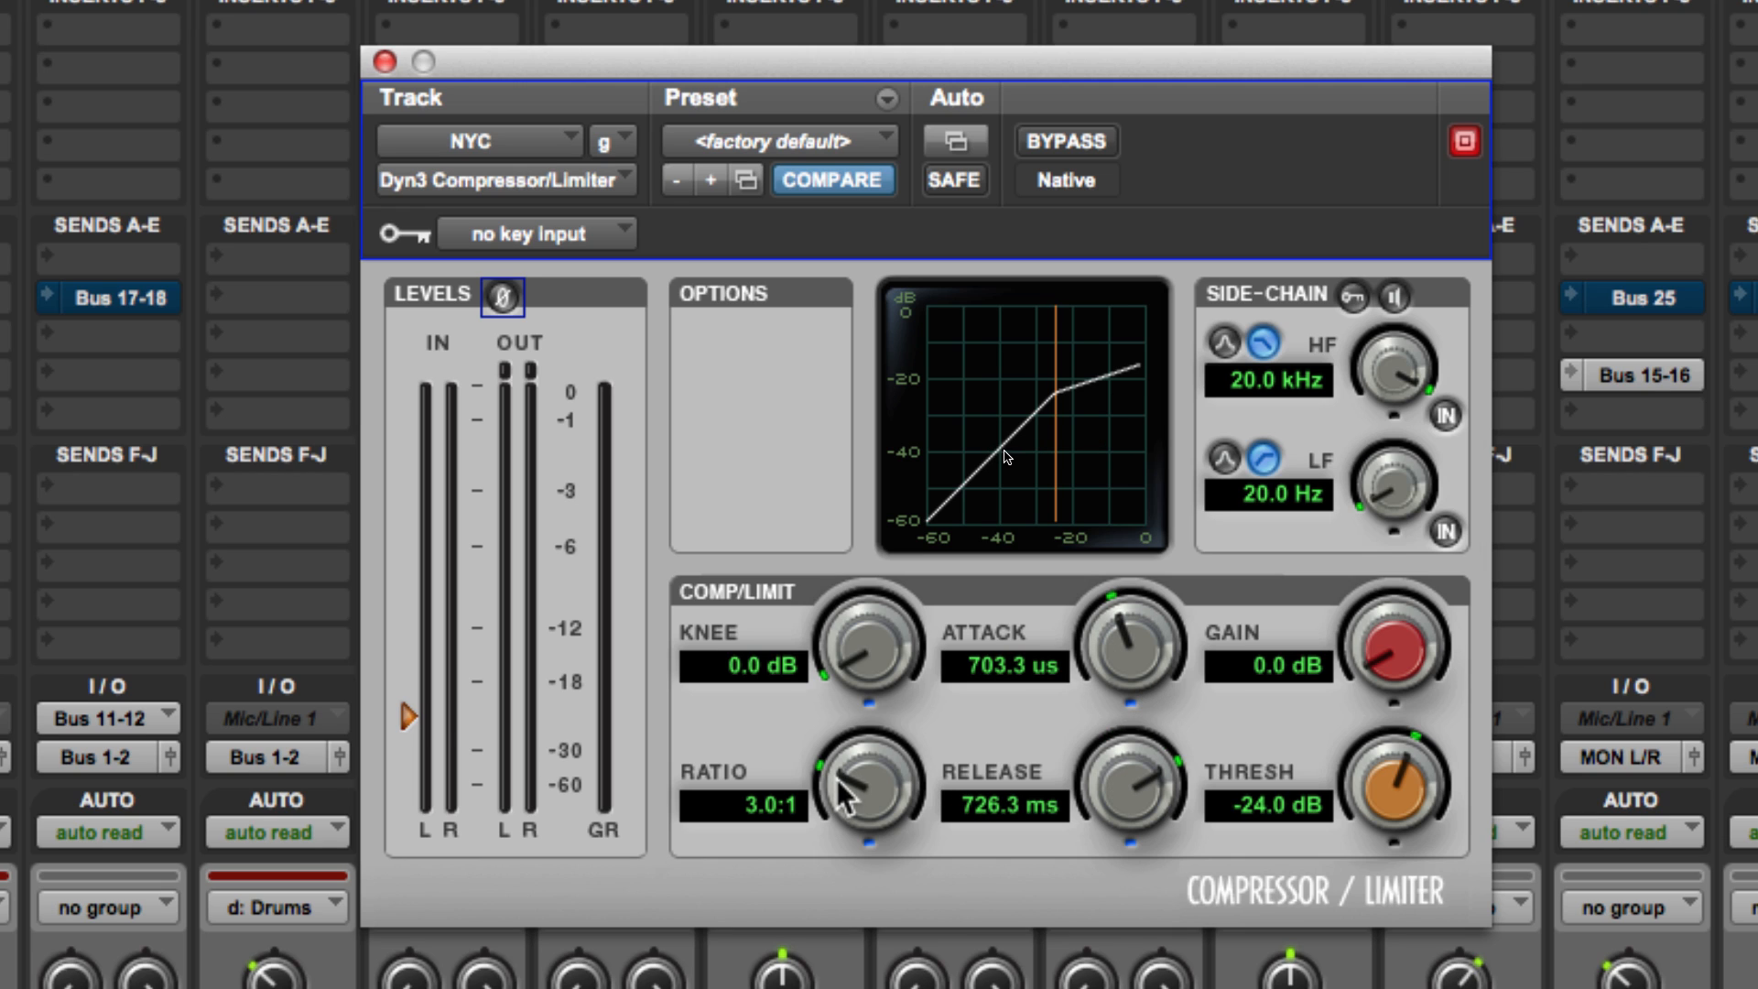
drag(838, 781, 885, 711)
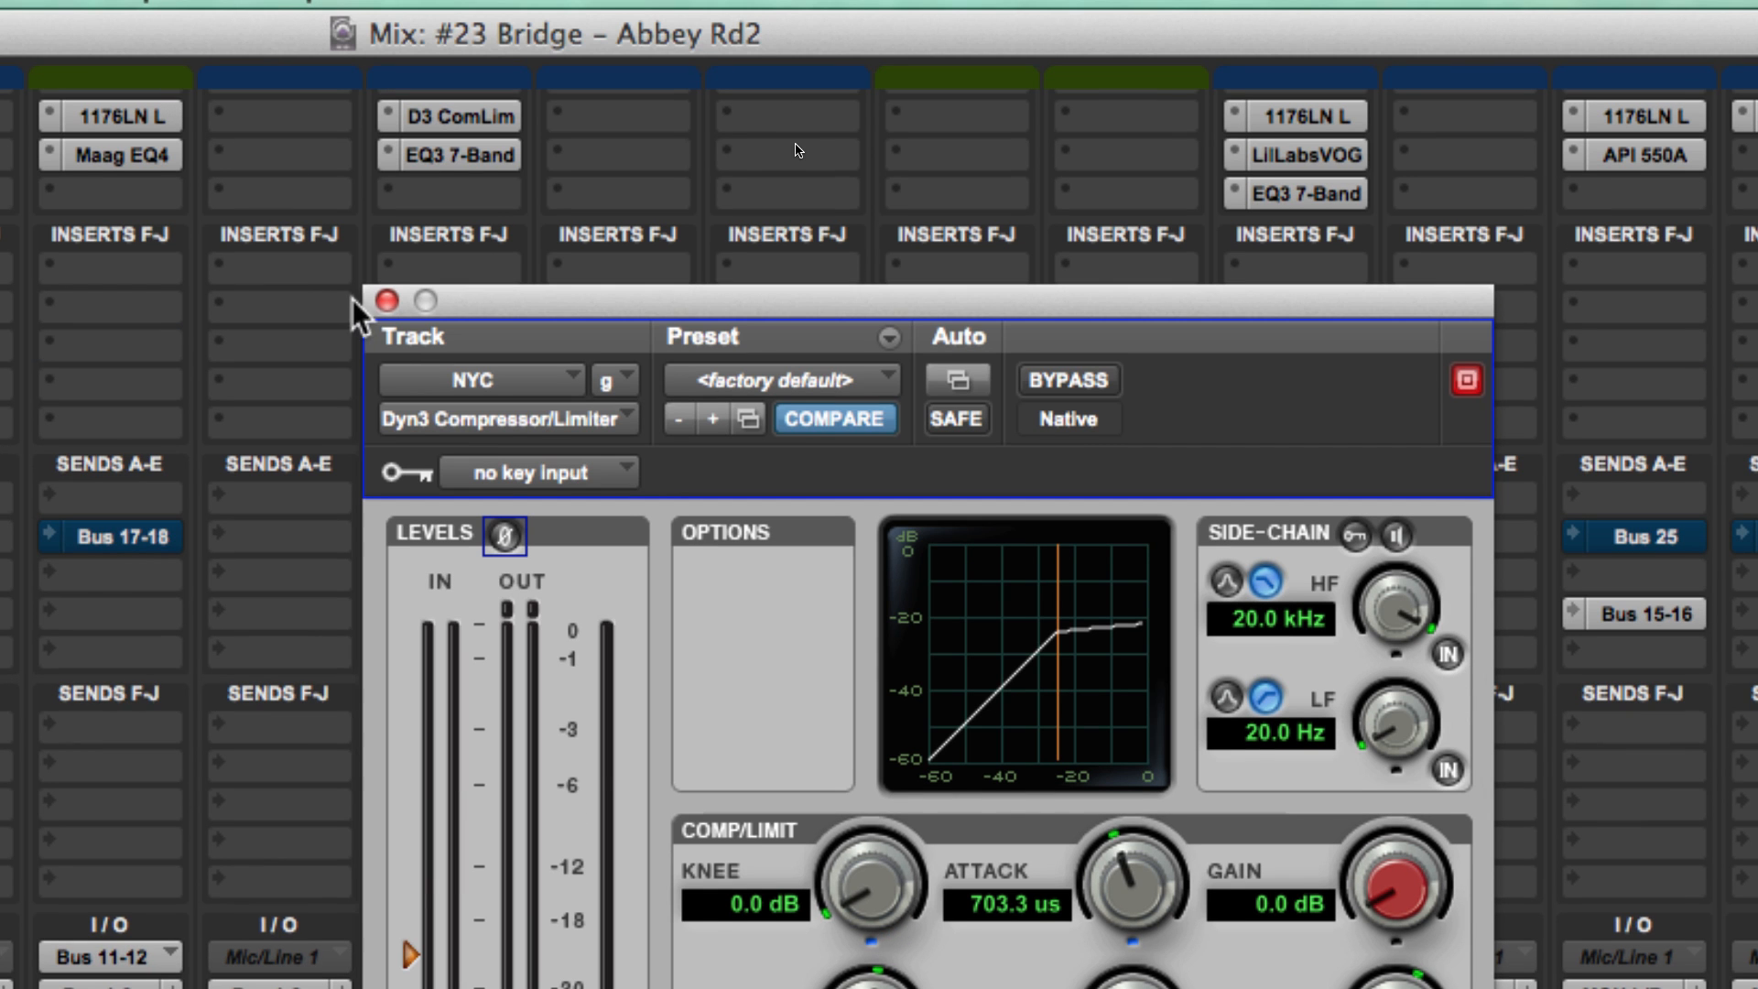
click(386, 300)
Step: Inspect the DRUMS track's send to Bus 3-4
click(1056, 245)
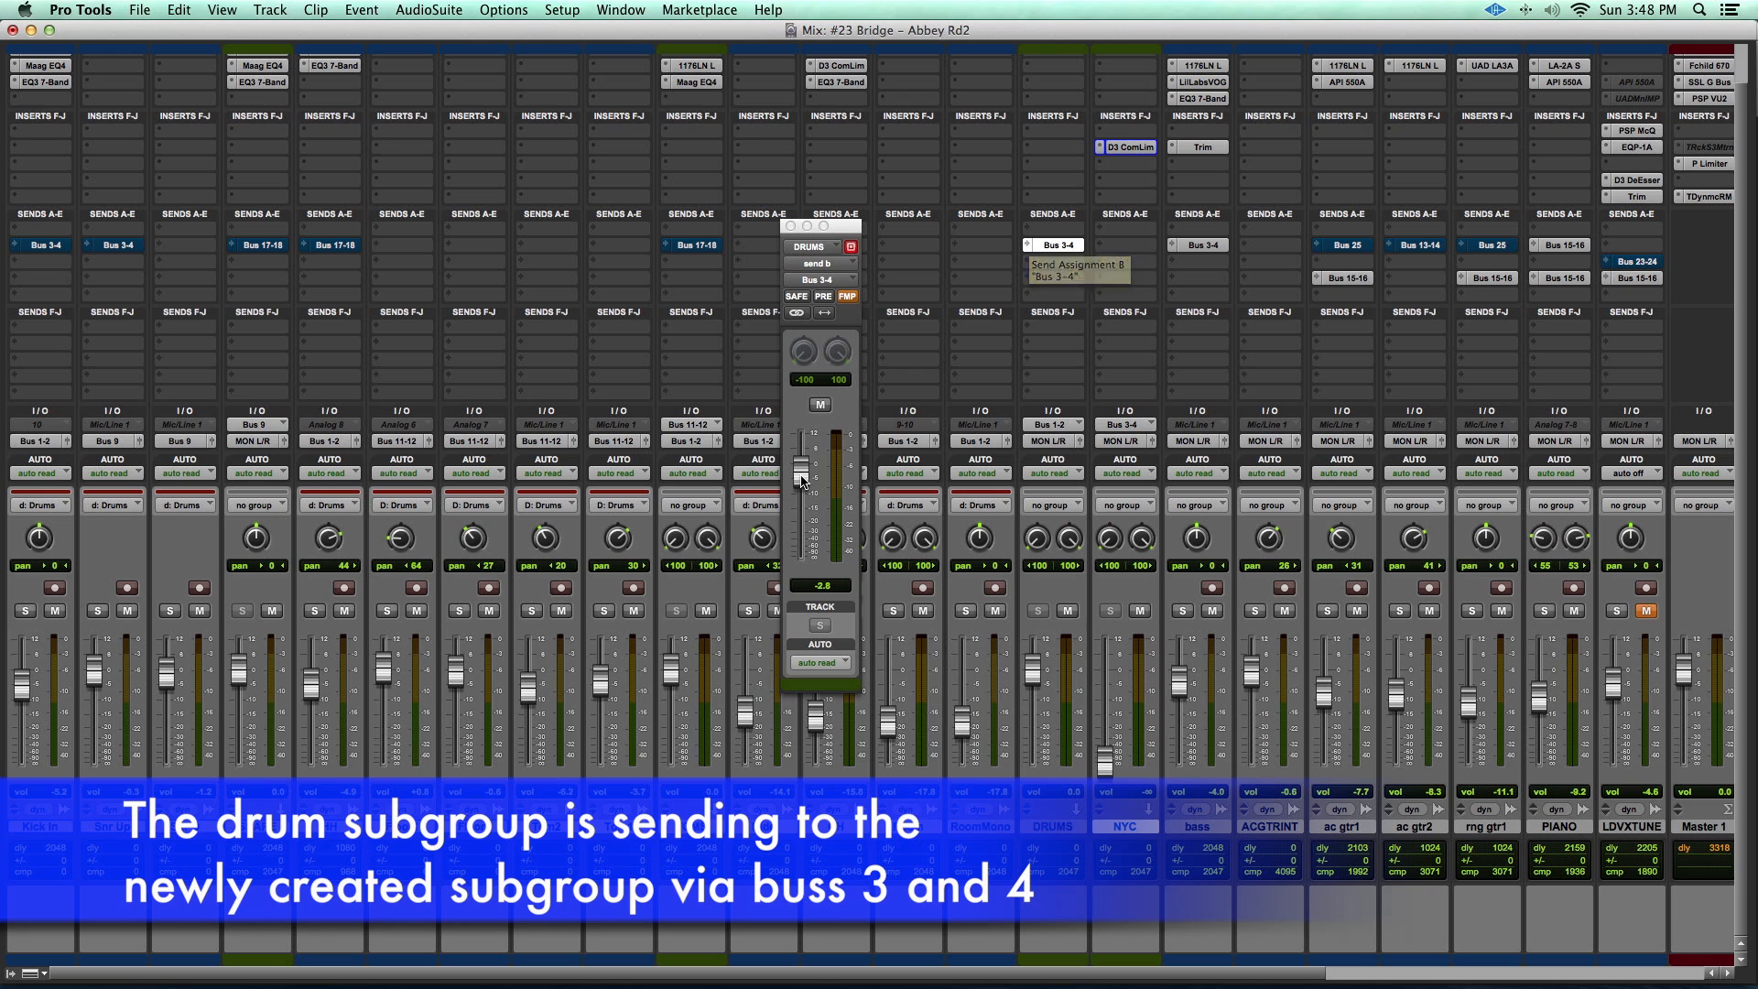
click(791, 227)
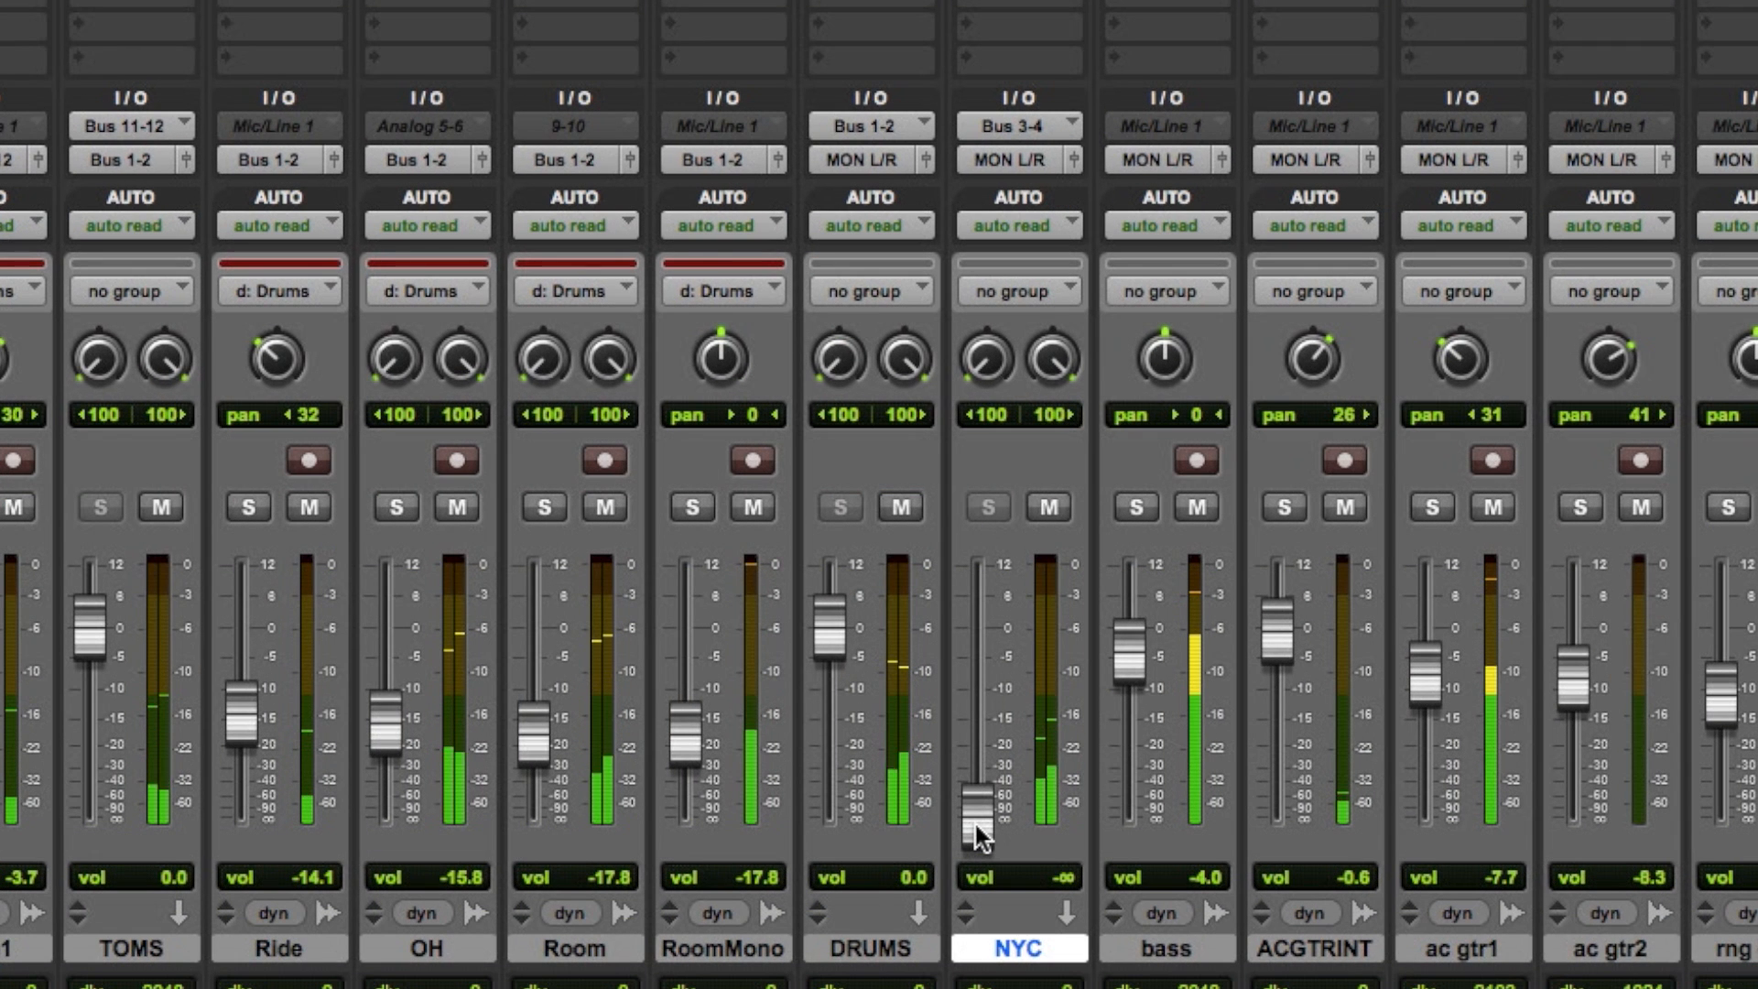
Step: Bring up the NYC fader, compare the mix with the track muted and unmuted, and settle its level at about -4.9 dB
drag(974, 820, 998, 612)
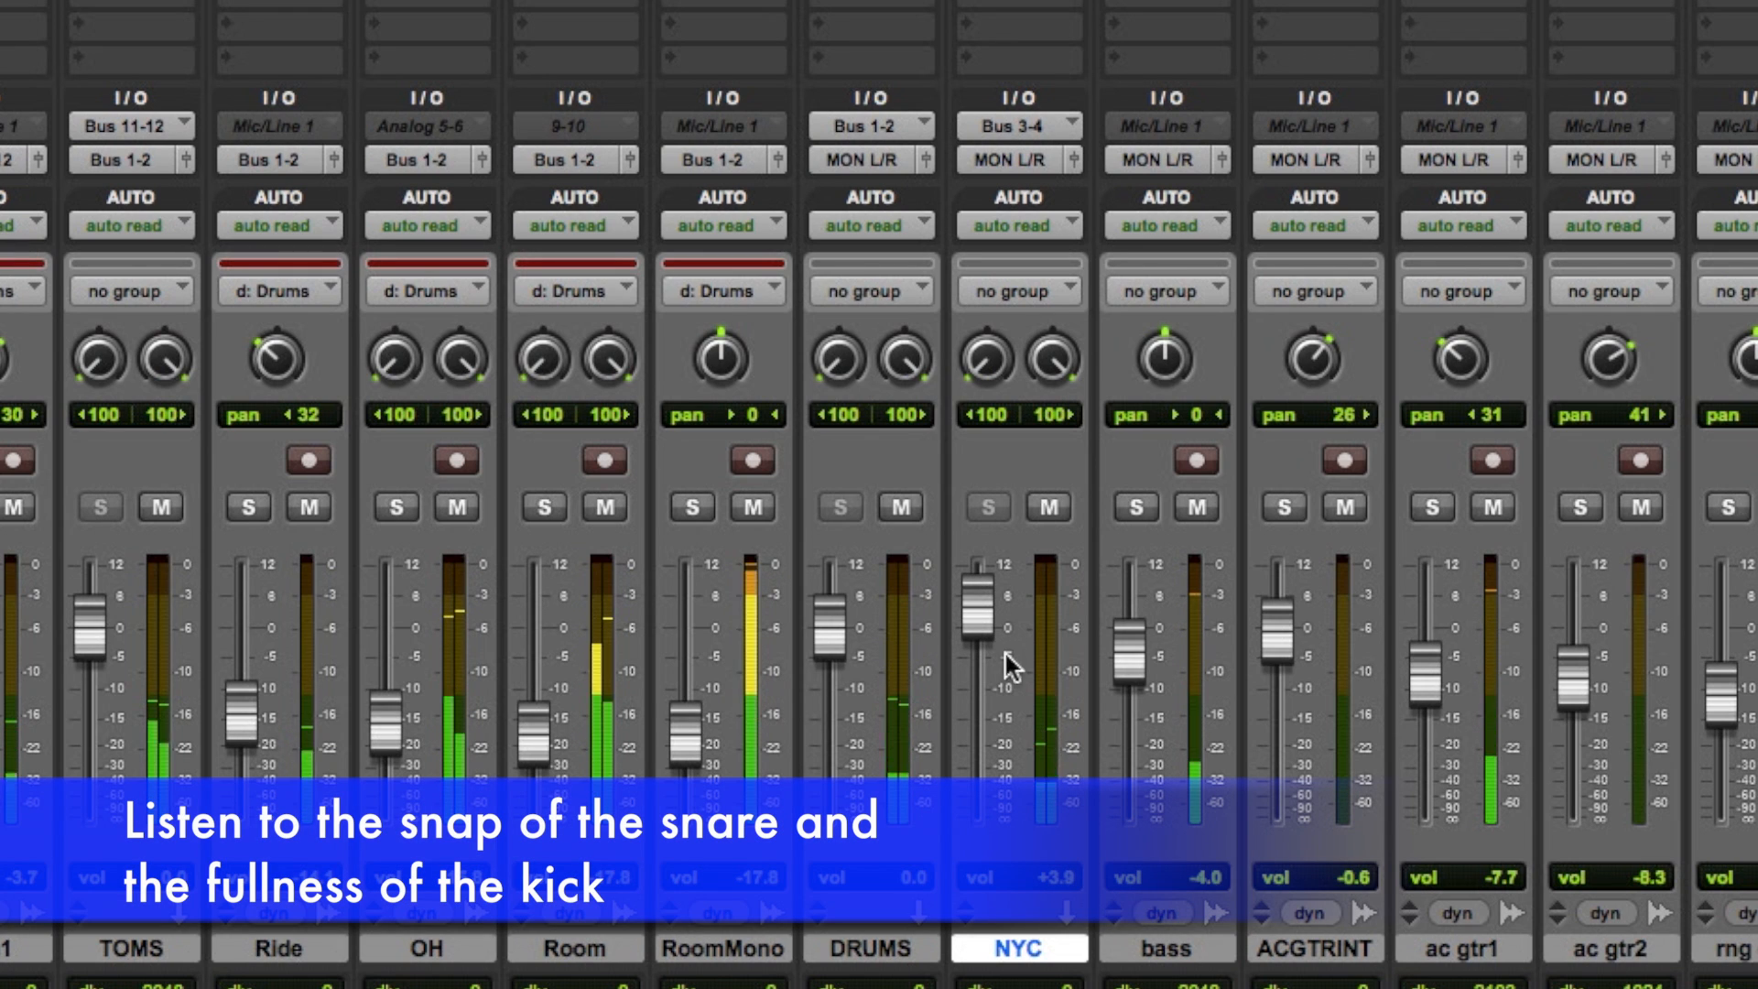
click(1051, 507)
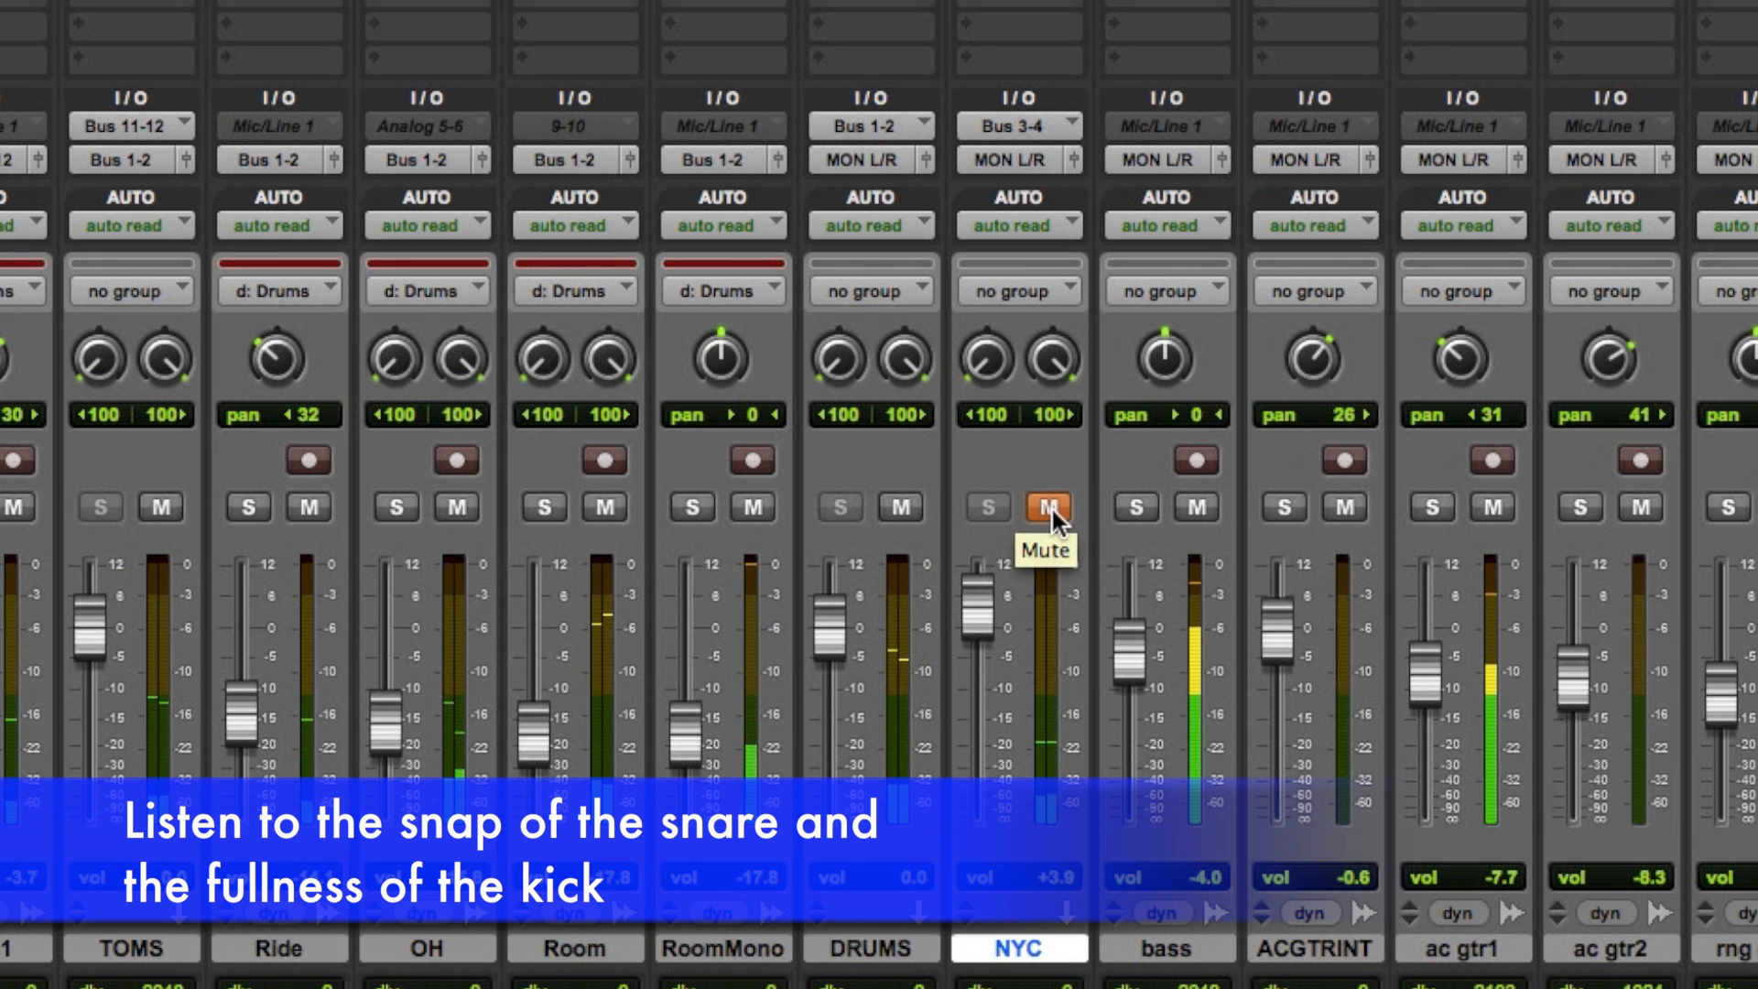
click(1051, 507)
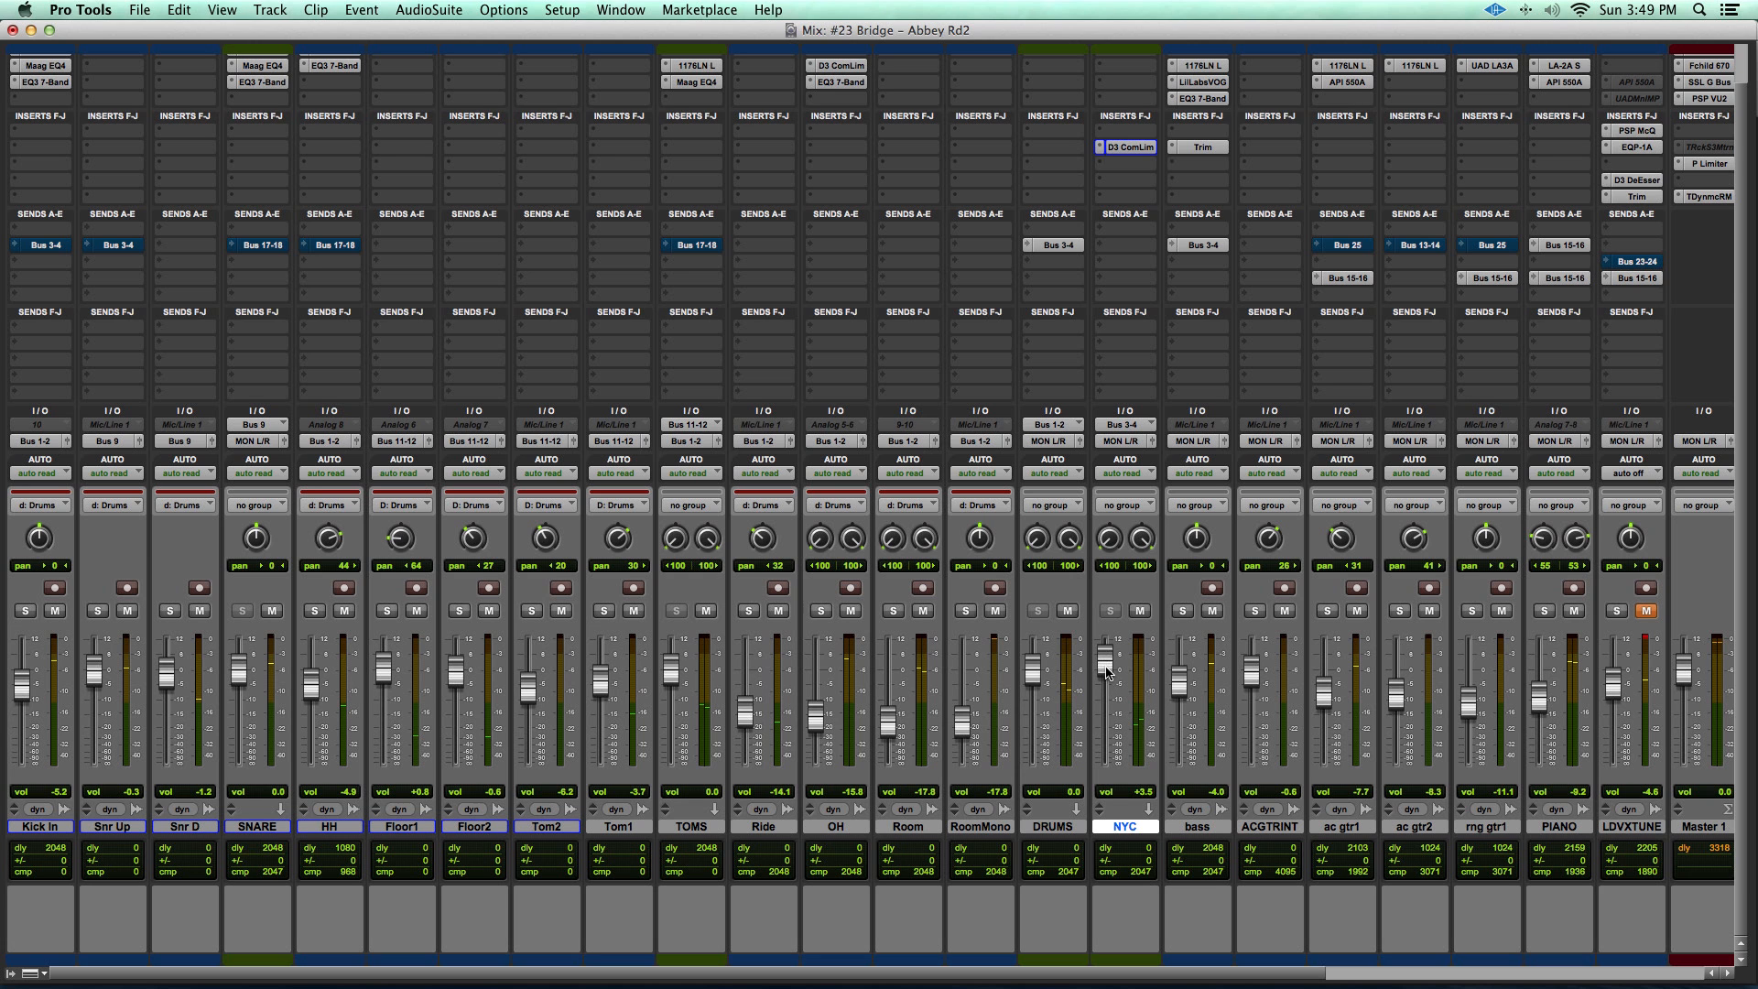
drag(976, 589, 976, 641)
Step: Set the NYC compressor to ratio 12.7:1, release 1.2 s, attack 244.5 us, threshold -27.9 dB and gain 8.3 dB
click(1140, 148)
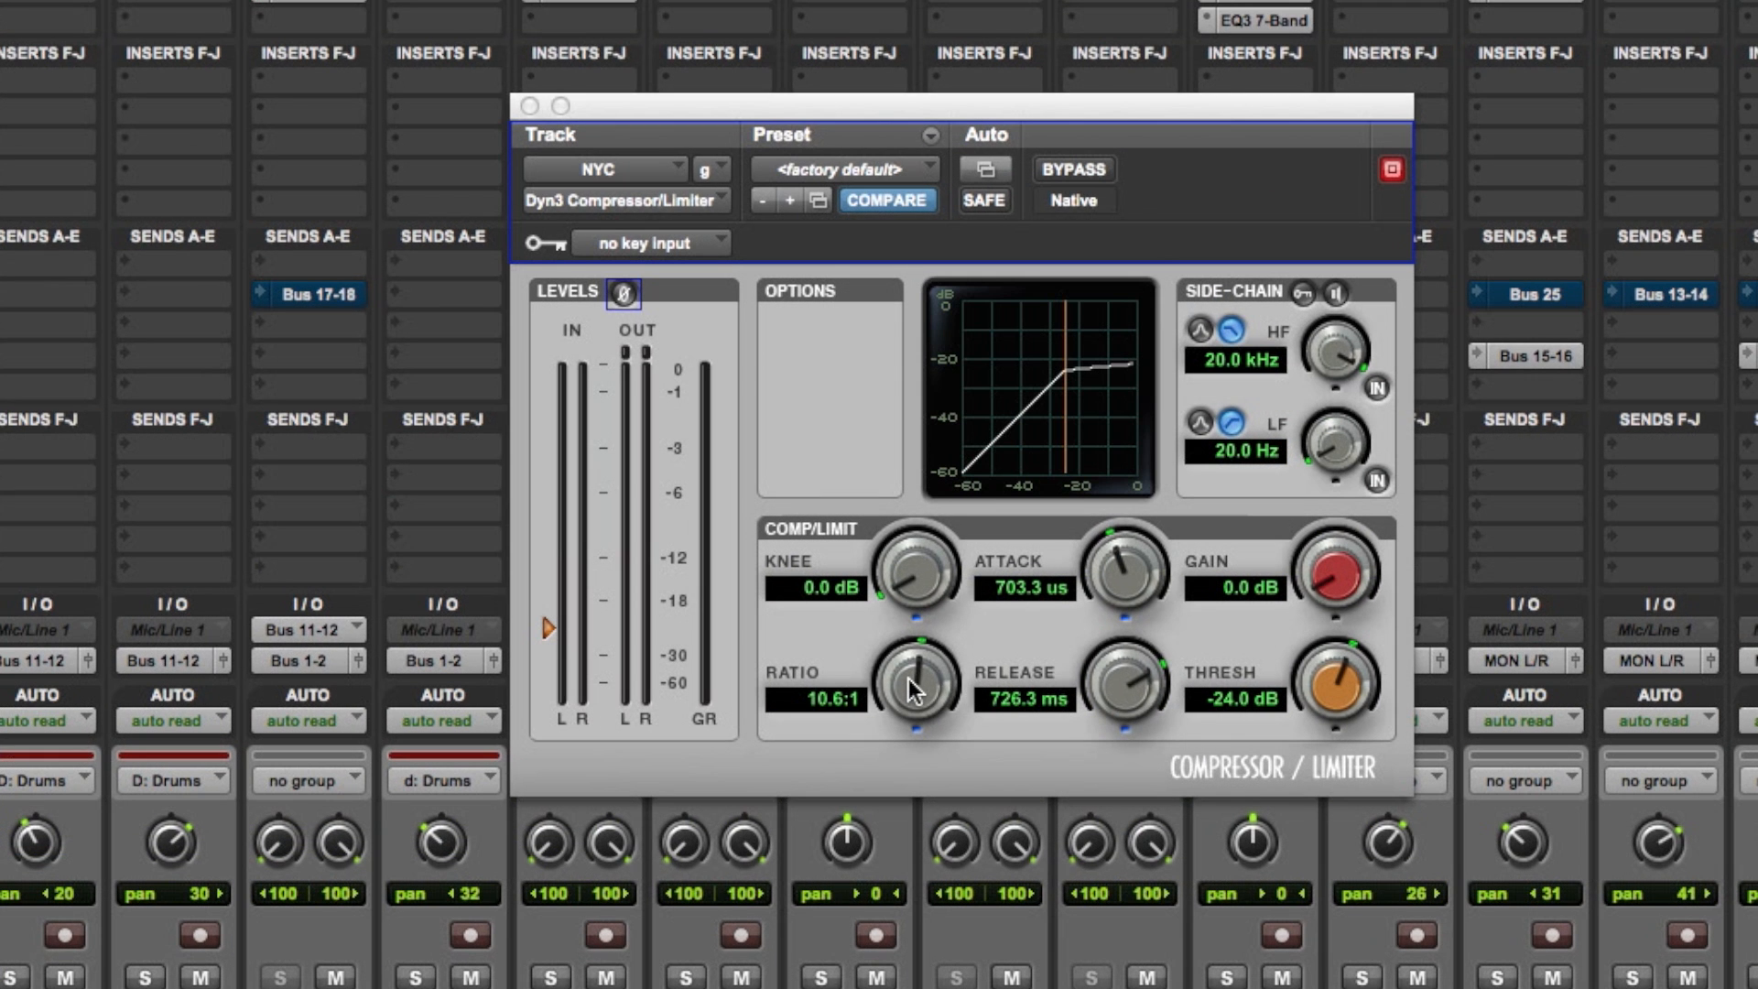
drag(1019, 455, 1019, 452)
drag(919, 685, 916, 705)
drag(1092, 683, 1101, 667)
drag(1139, 543, 1123, 578)
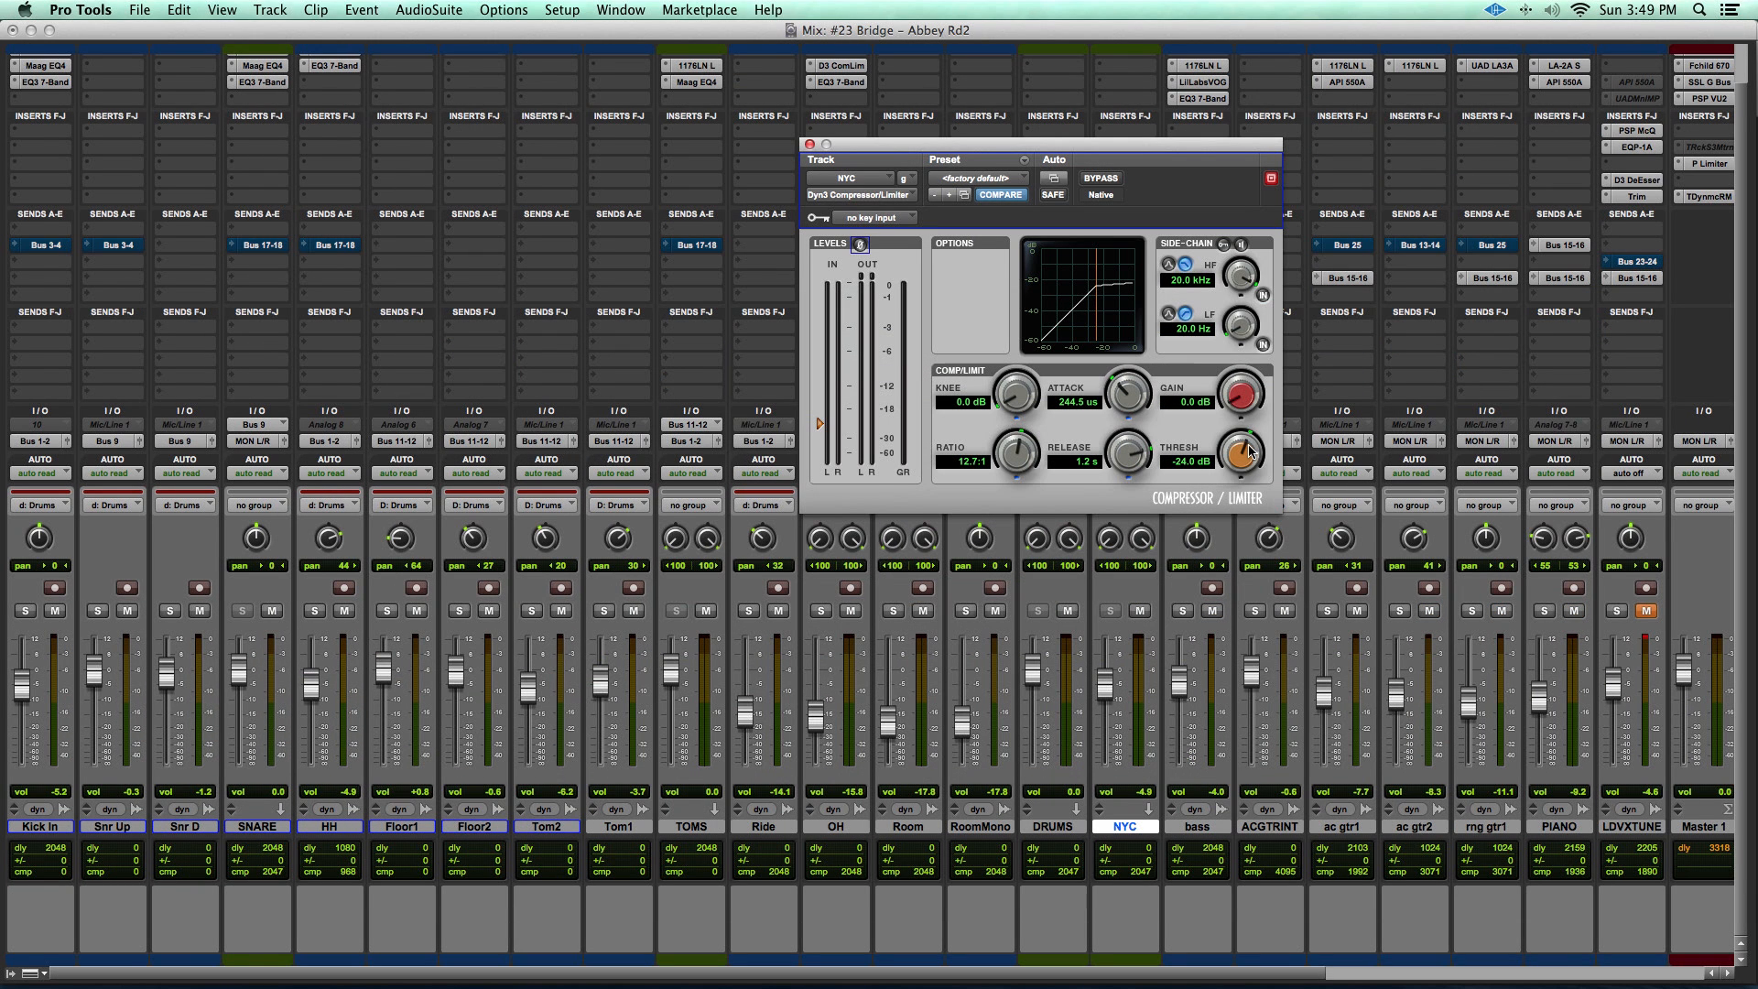
drag(1250, 451, 1216, 428)
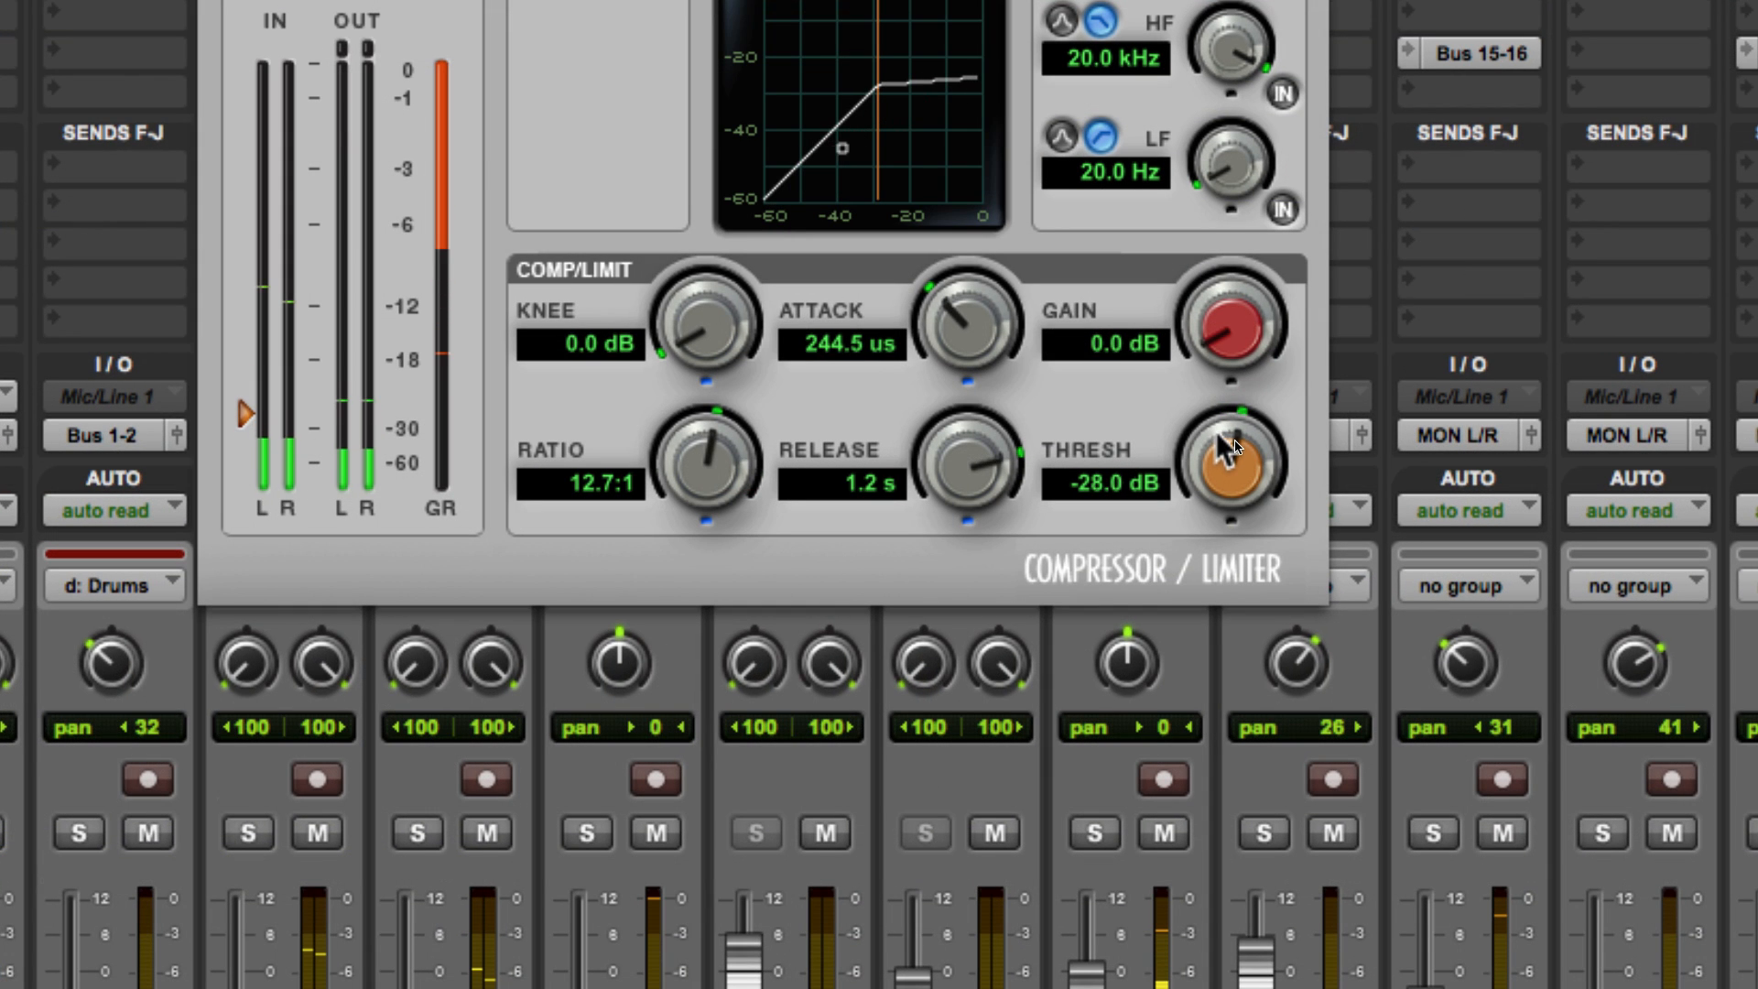
mouse_move(1228, 332)
mouse_down()
mouse_move(1211, 302)
mouse_move(1207, 334)
mouse_move(1220, 316)
mouse_up()
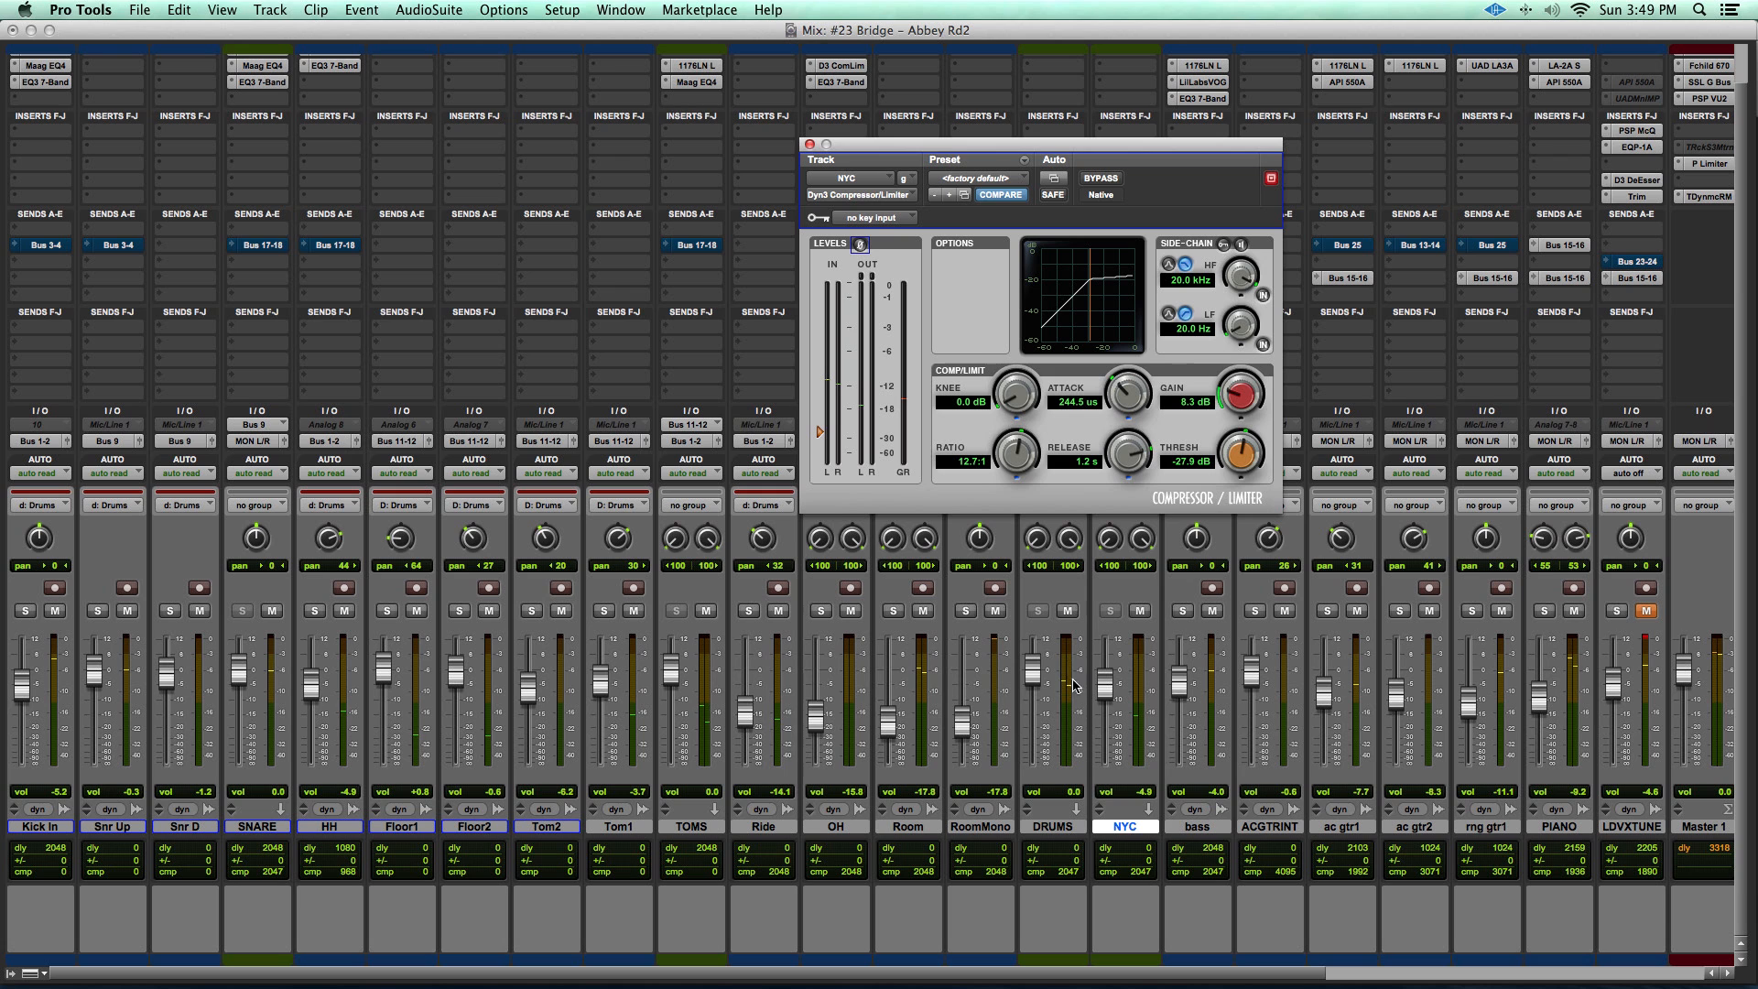
Step: Pull the NYC fader fully down and bring it back up to 0.0 dB to hear the compressed drums blend in
drag(1106, 685, 1107, 818)
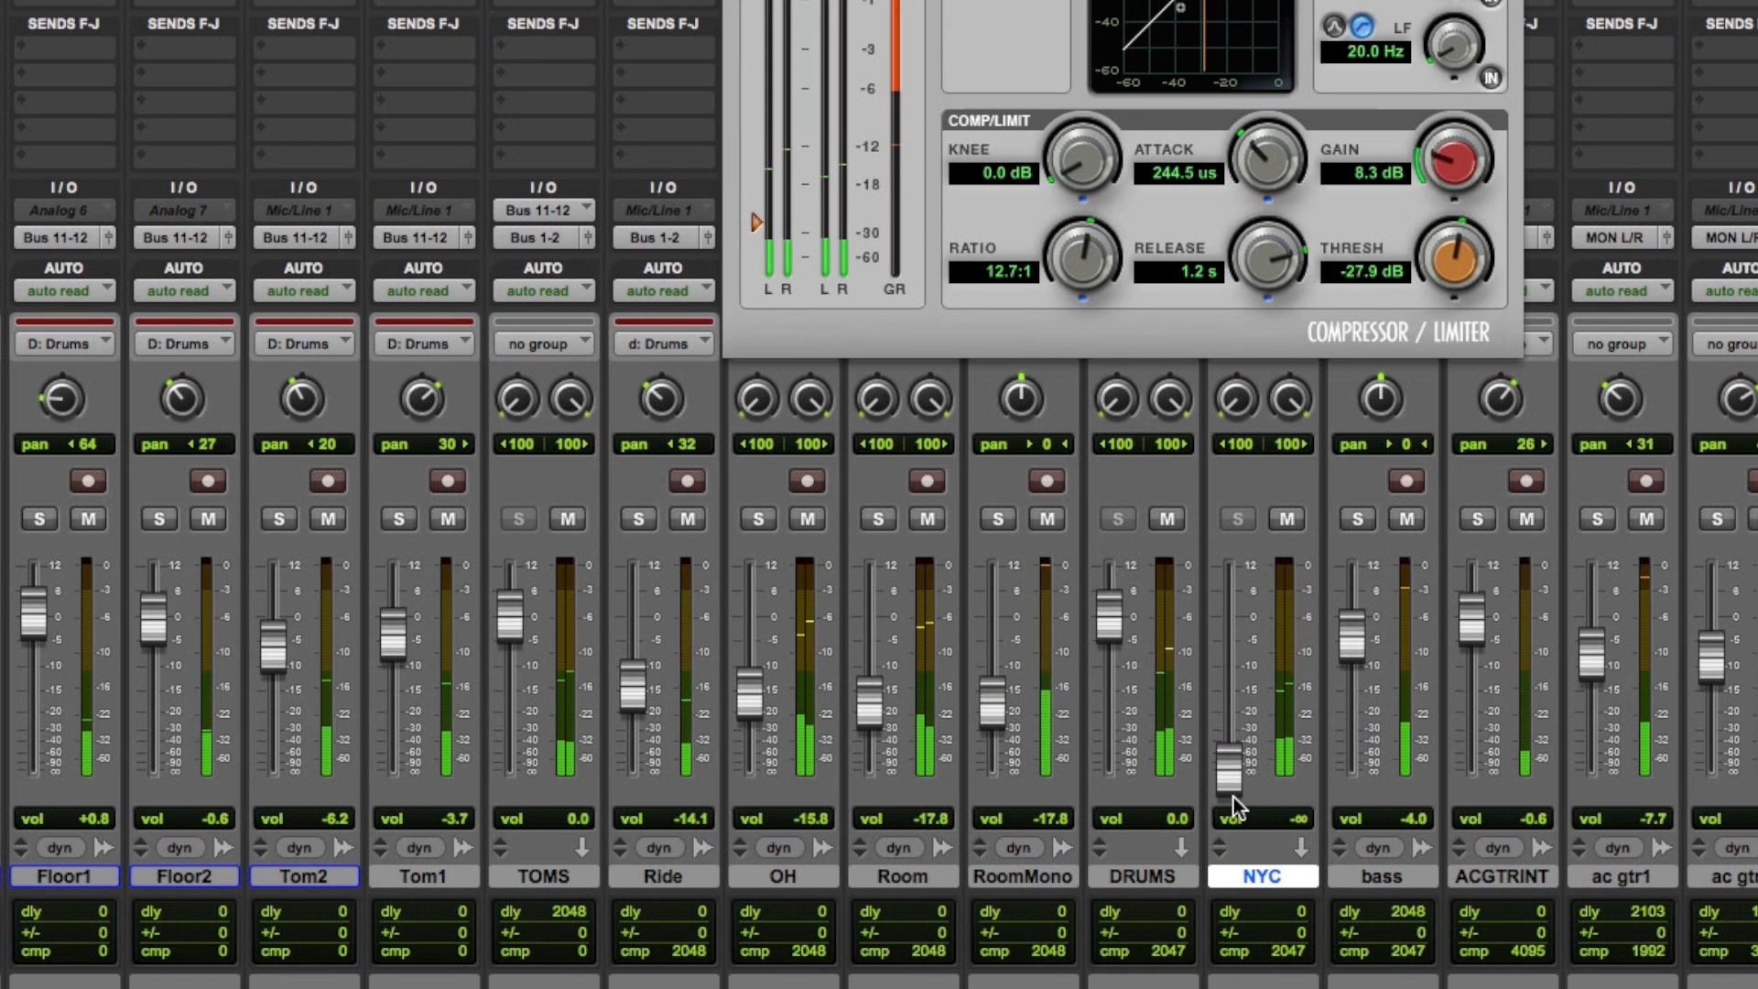
drag(1107, 771, 1108, 766)
drag(1234, 776, 1240, 635)
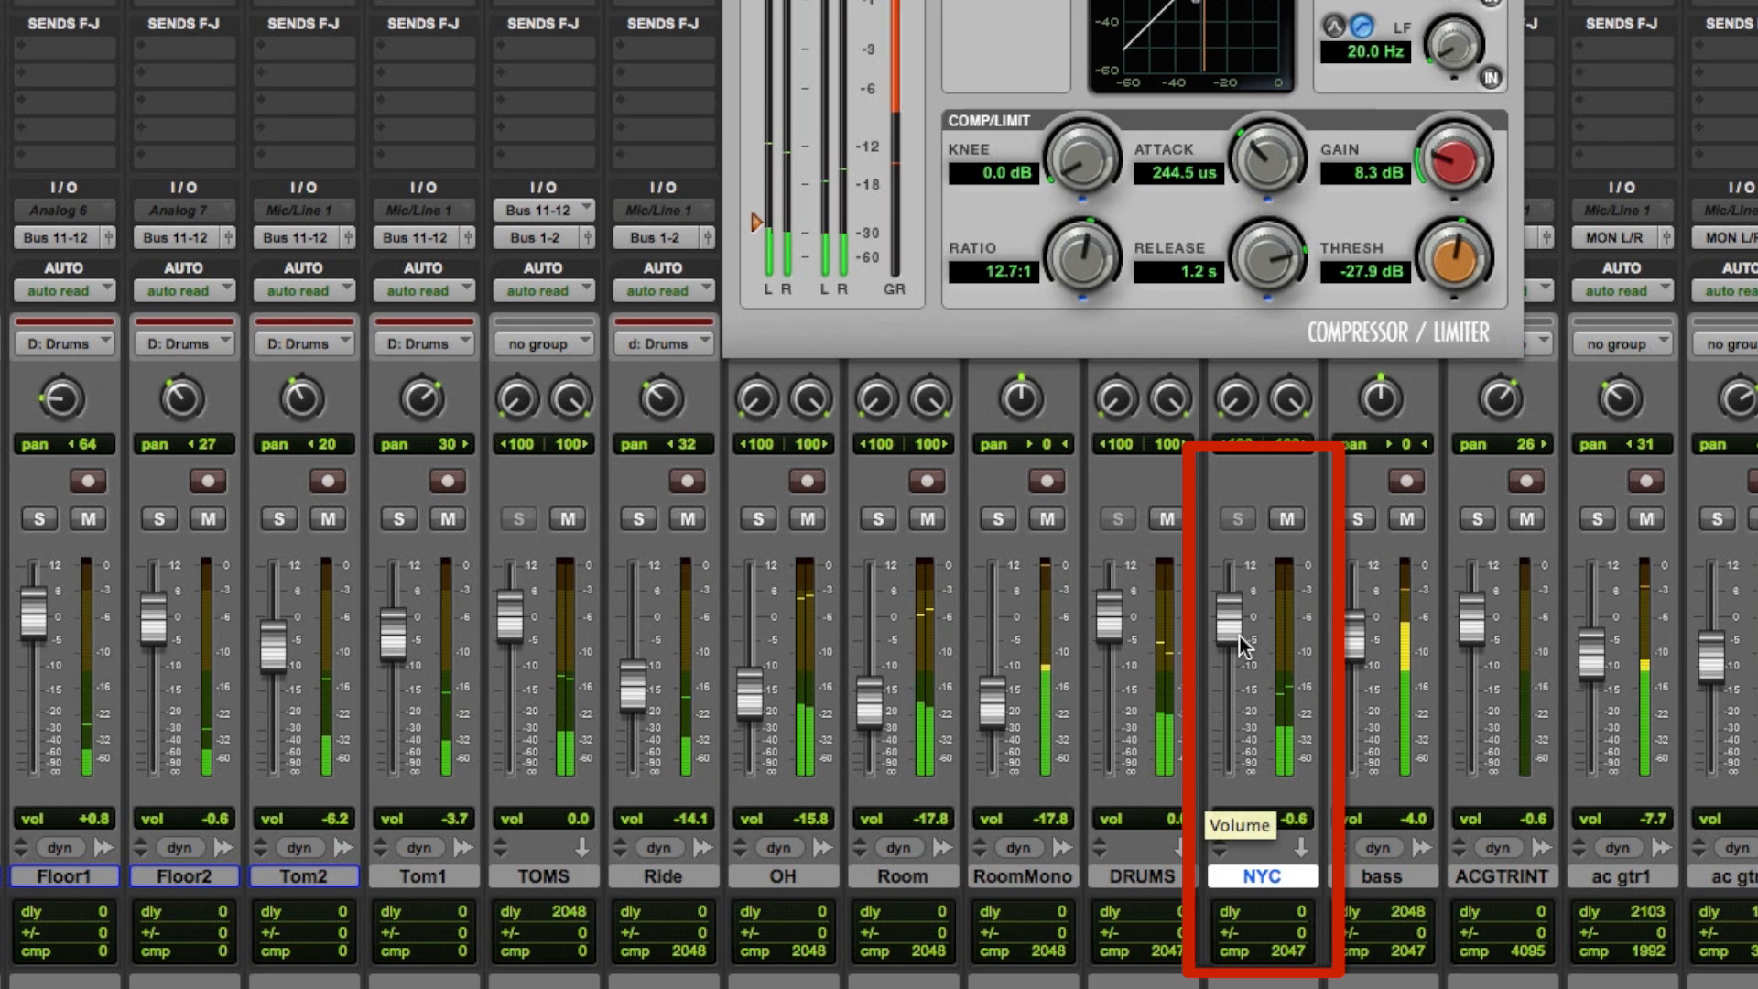
alt+click(1232, 619)
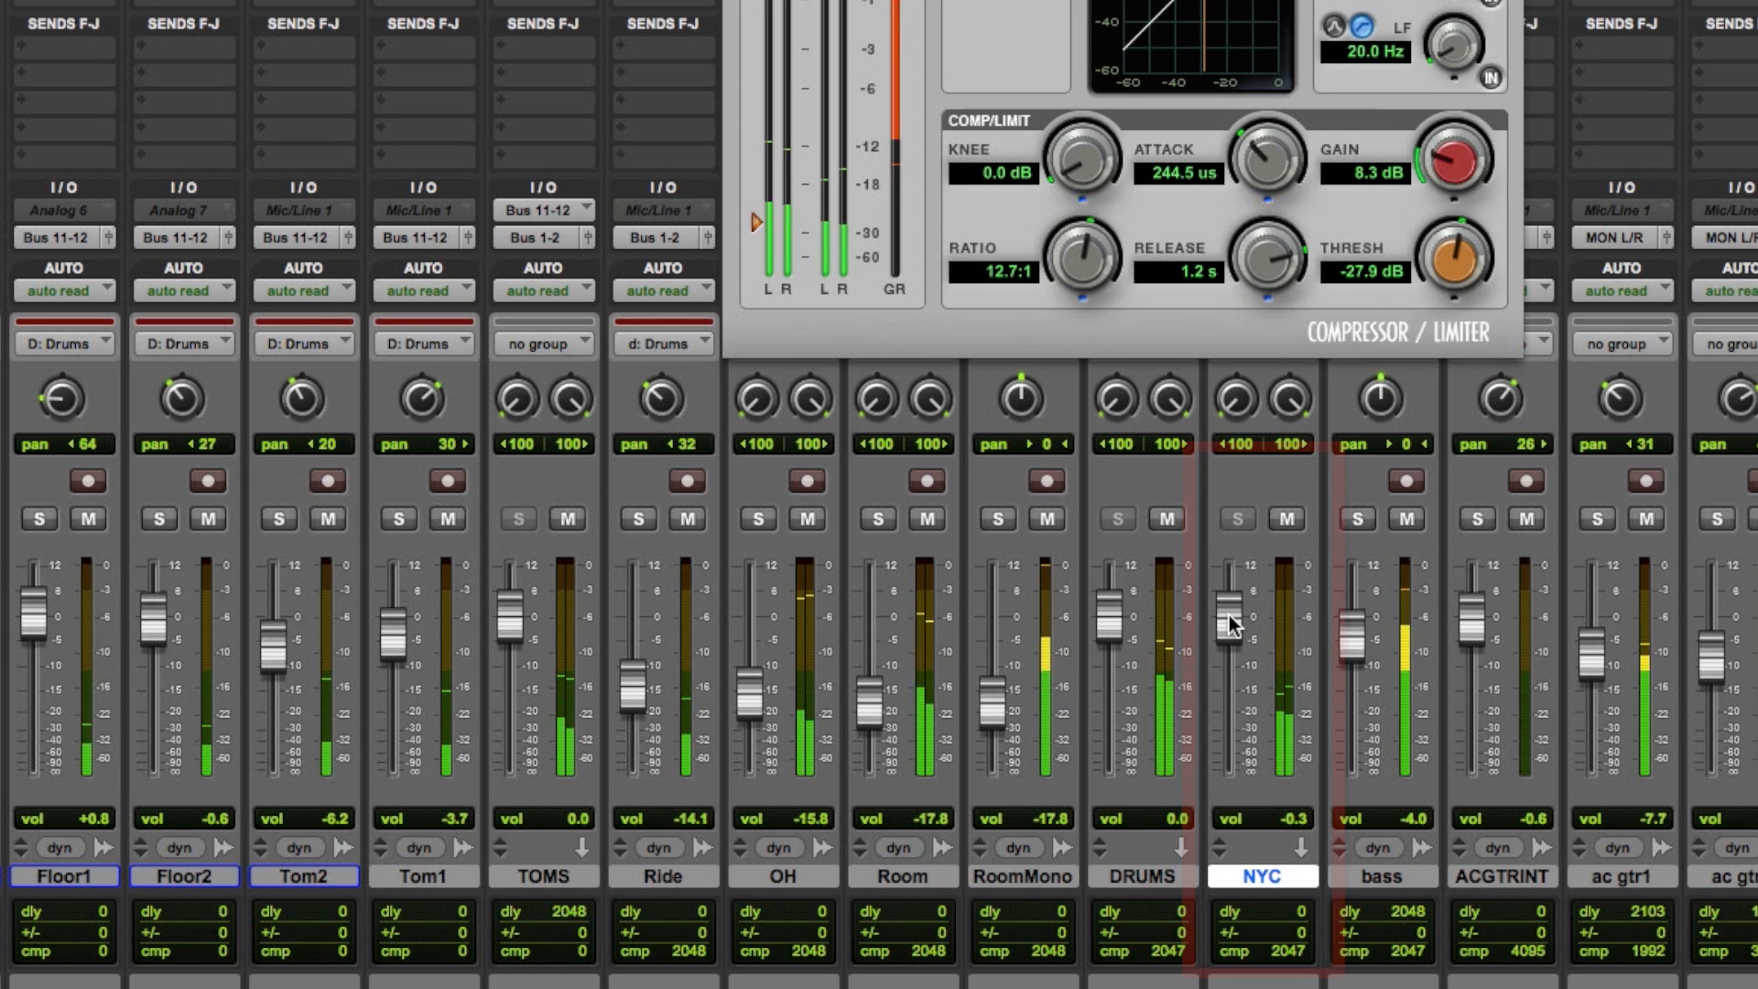
Step: Mute the NYC track, solo the Drums group and play the drums without parallel compression
click(1289, 518)
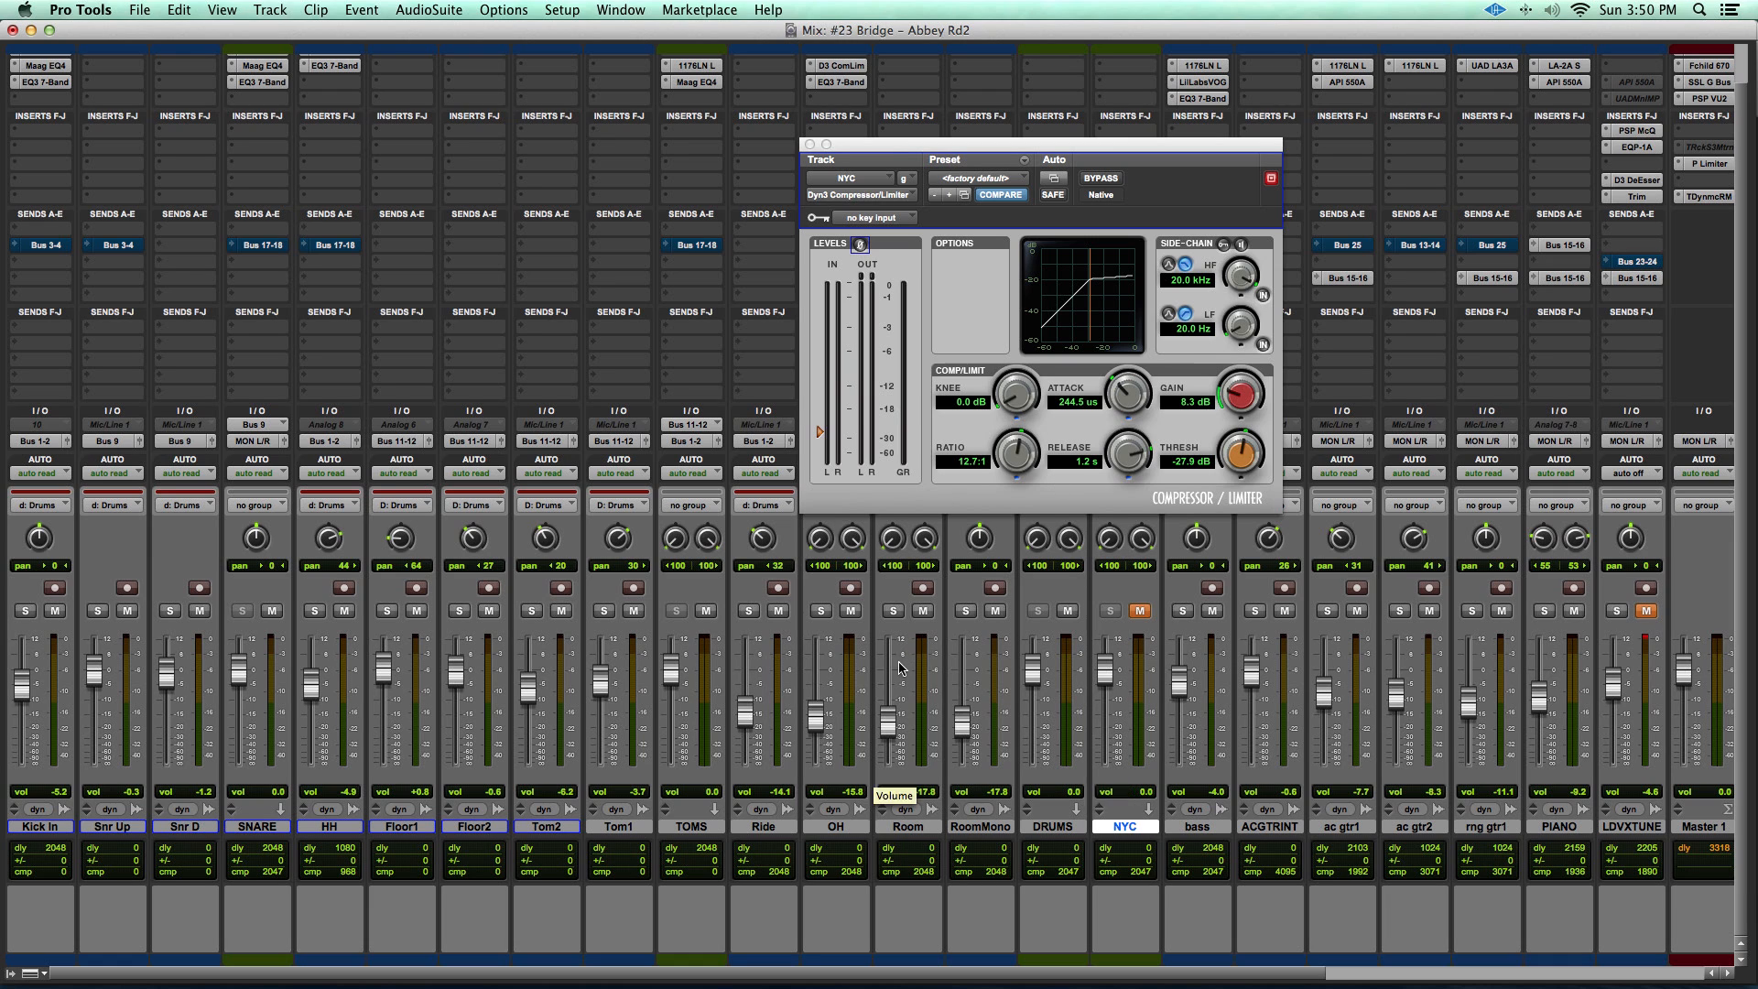
click(818, 612)
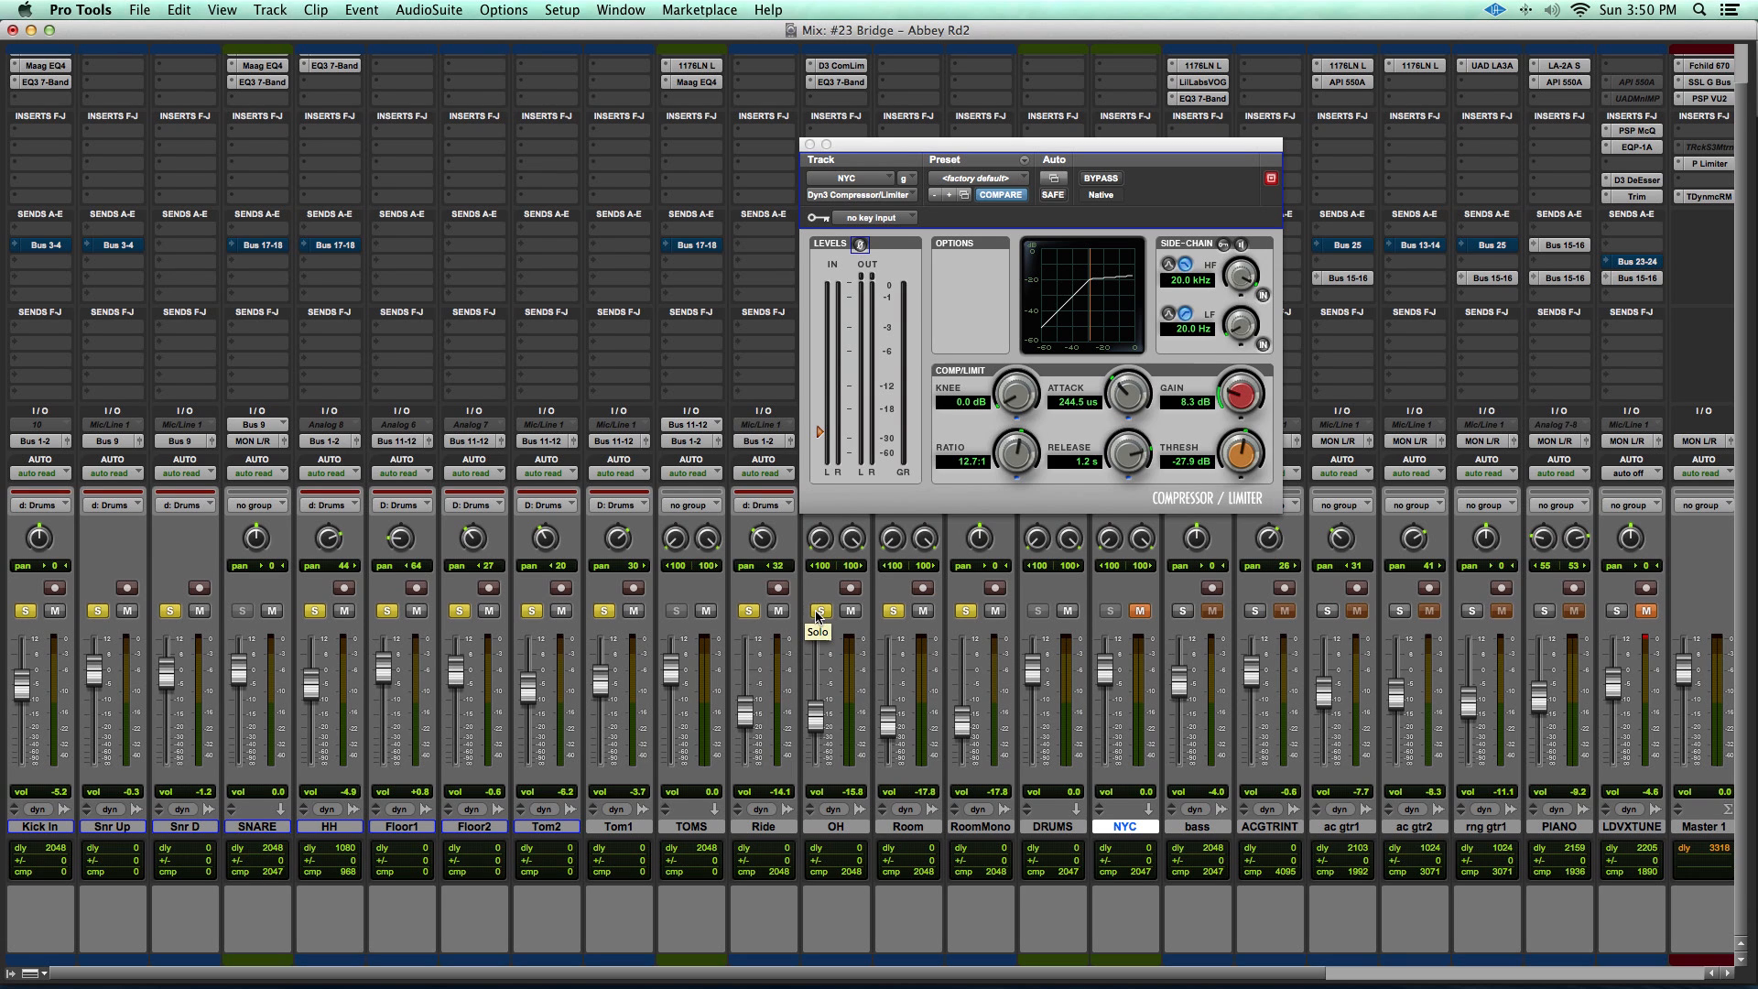
key(space)
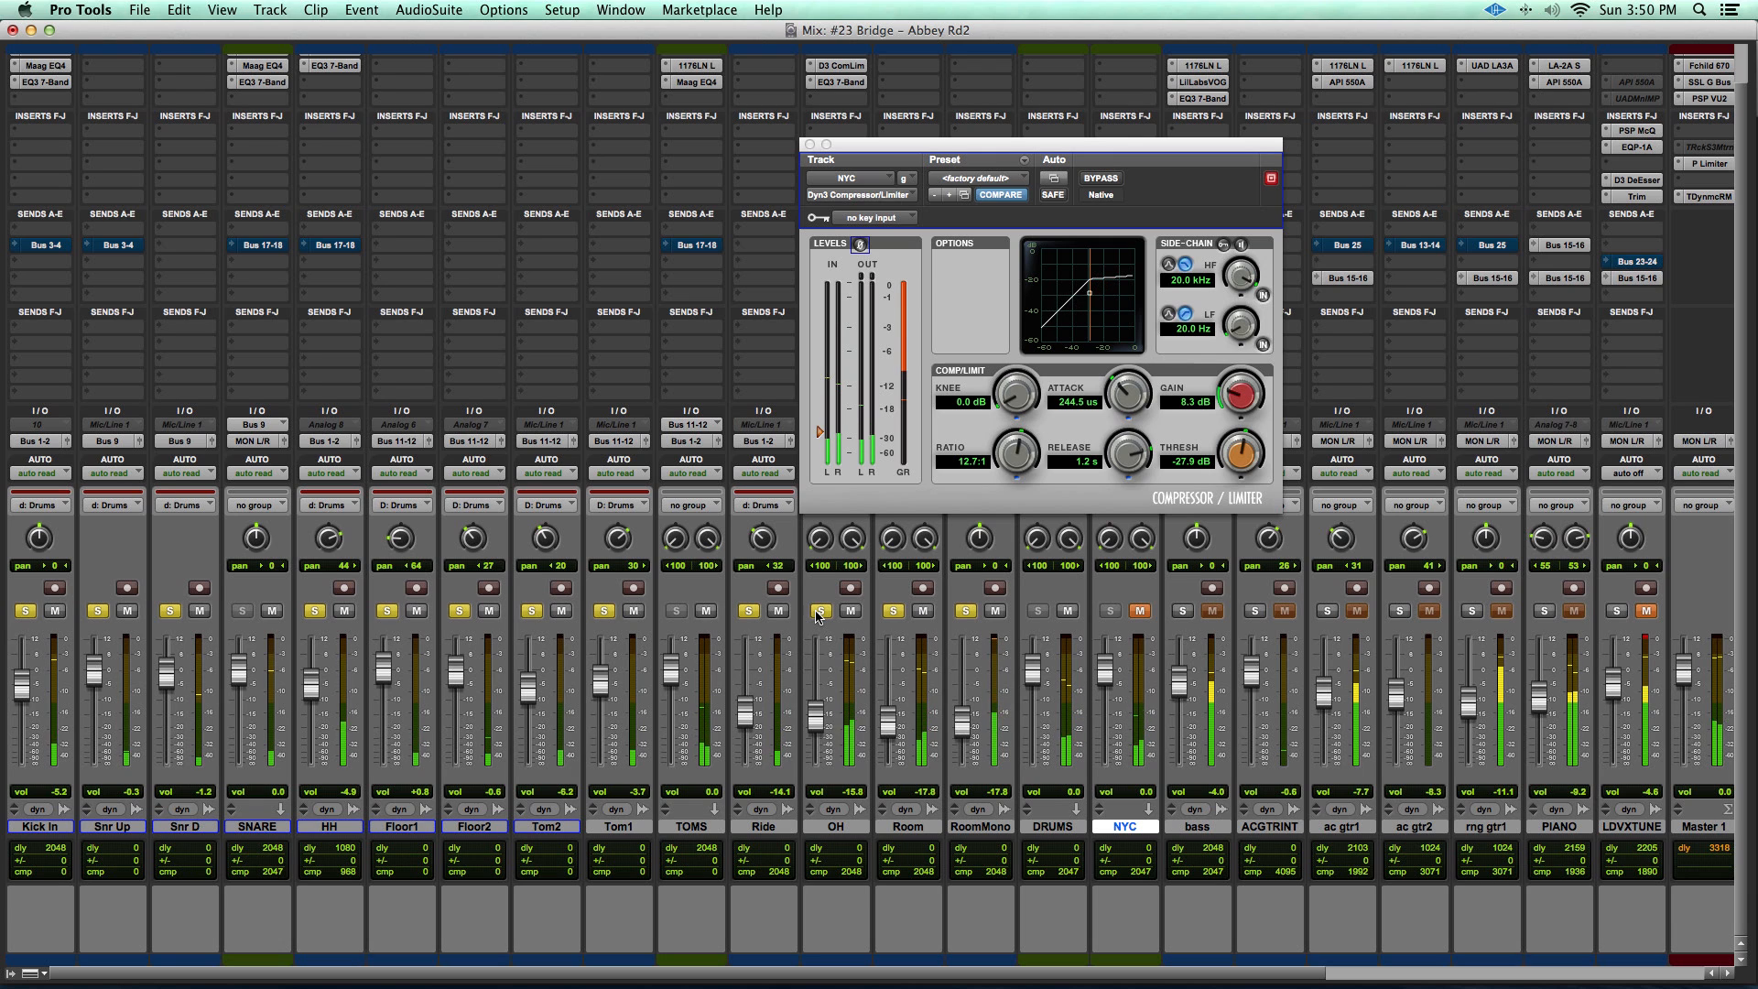
key(space)
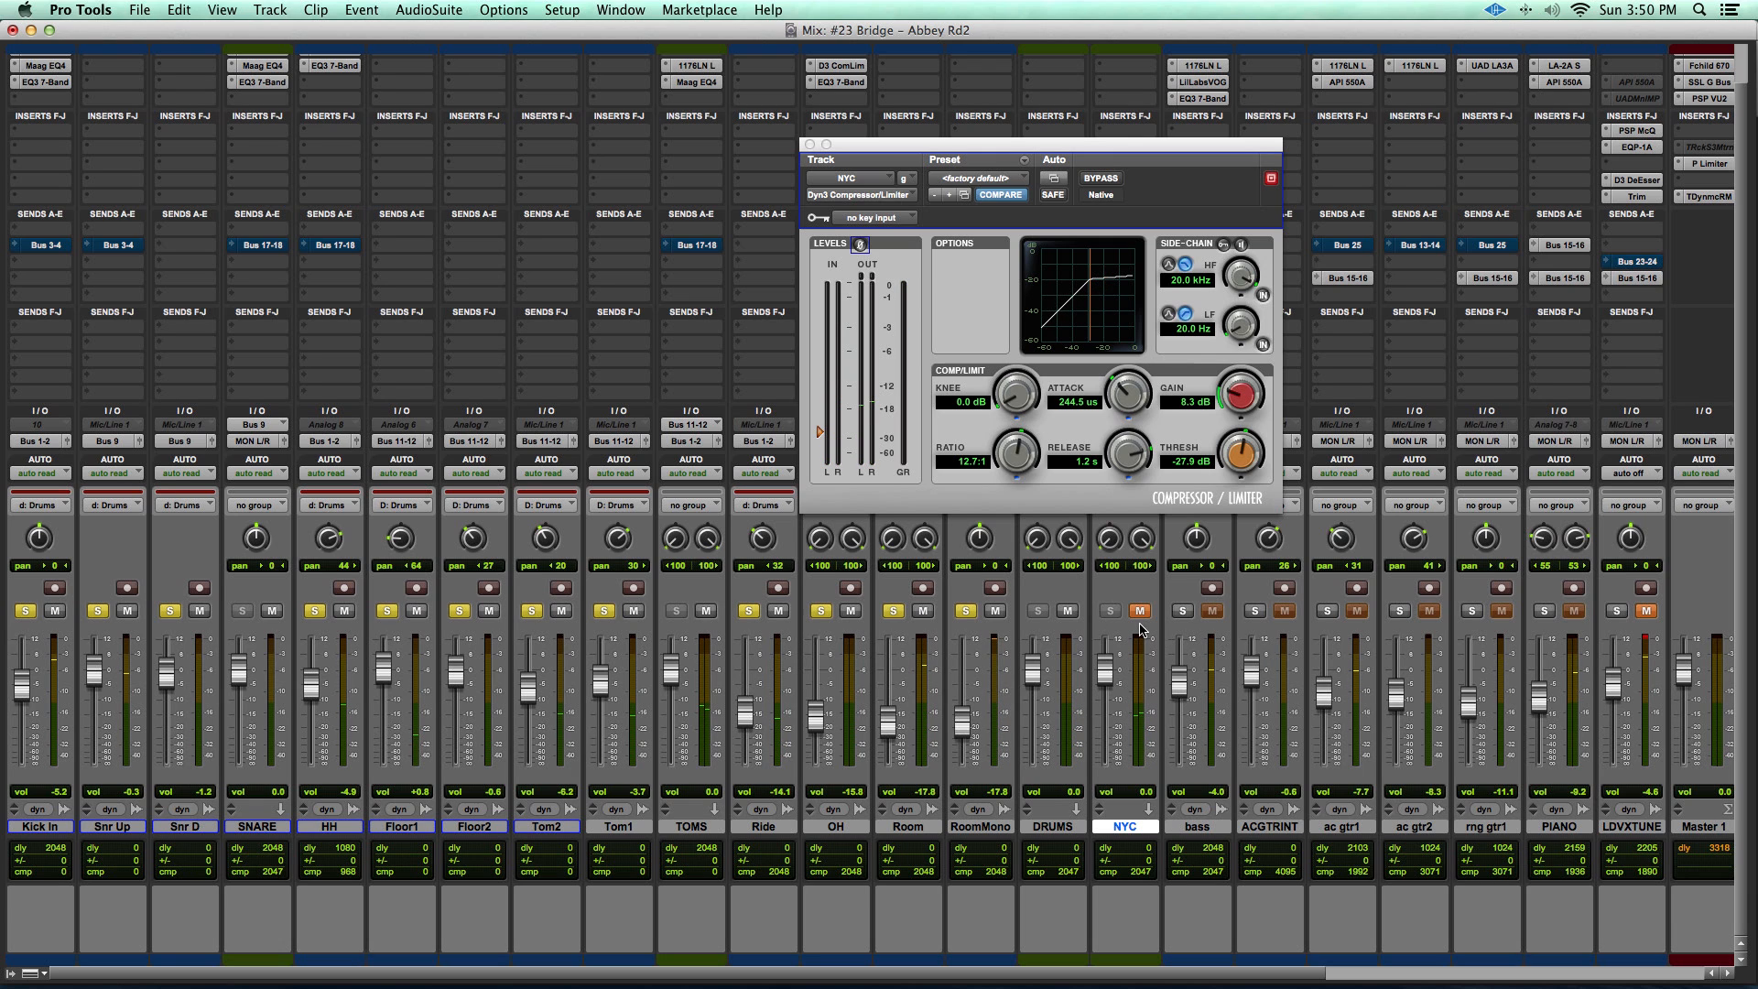
Step: Unmute NYC during playback, raise its fader to about +1.4 dB and compare the drums with NYC muted and unmuted
click(1141, 611)
key(space)
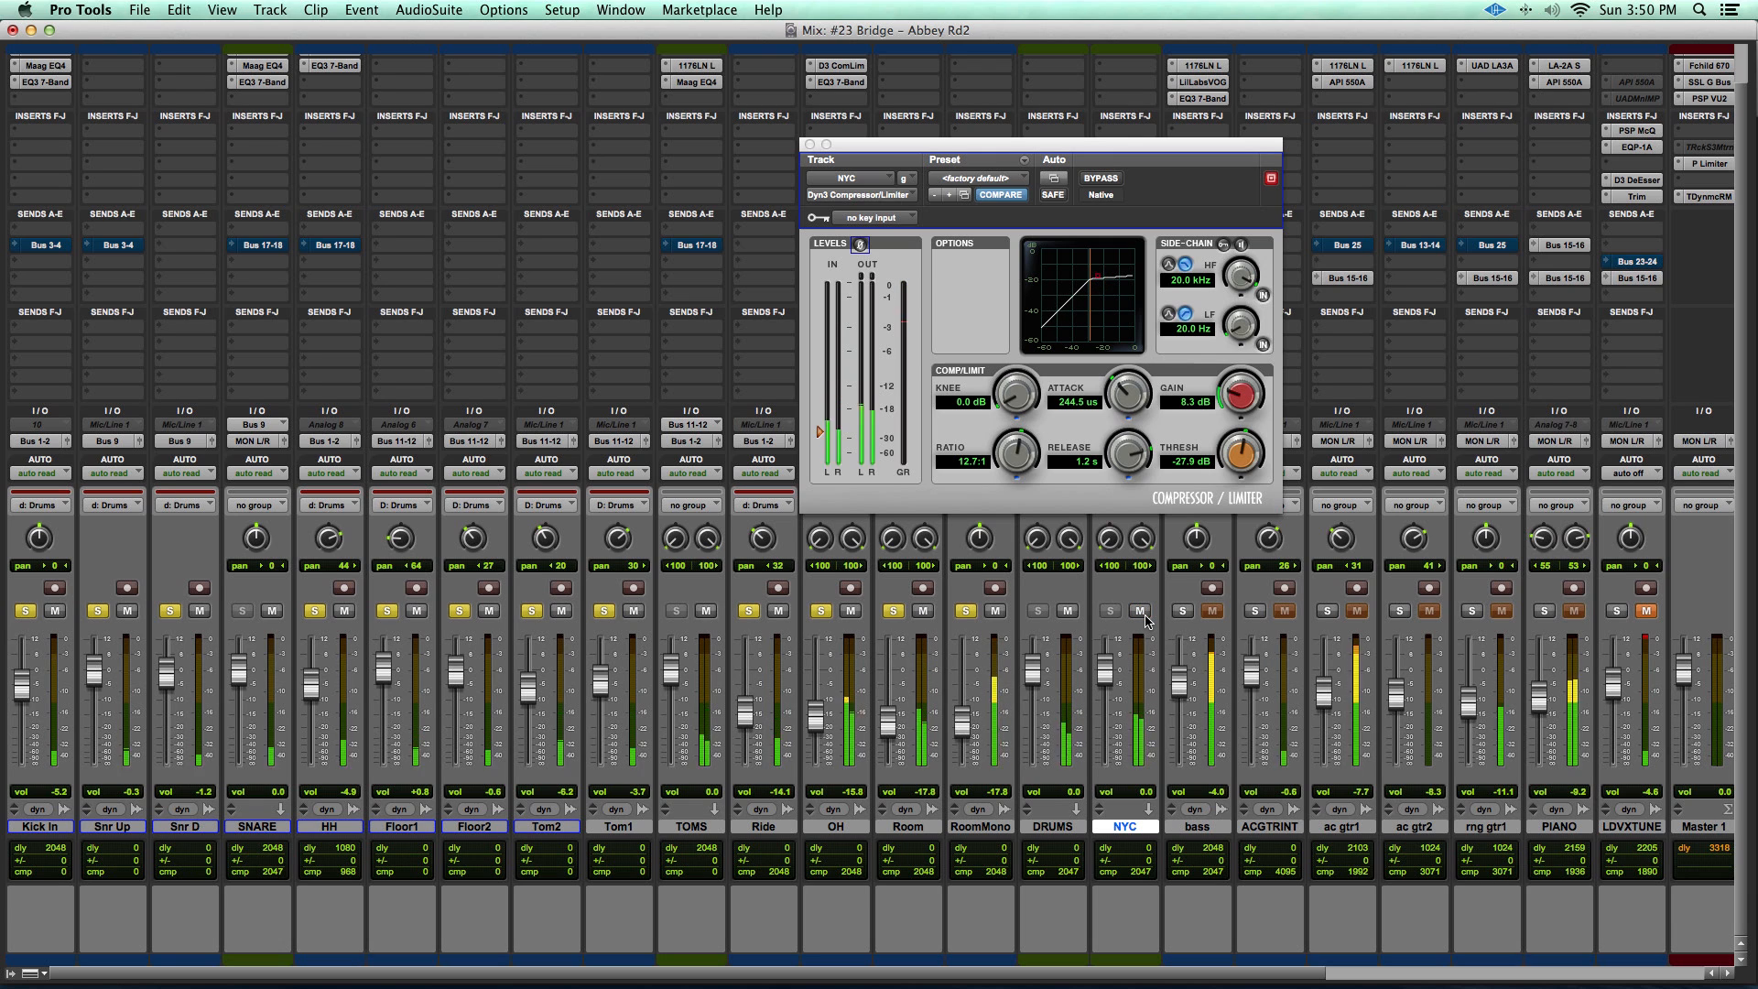
drag(1113, 679, 1113, 675)
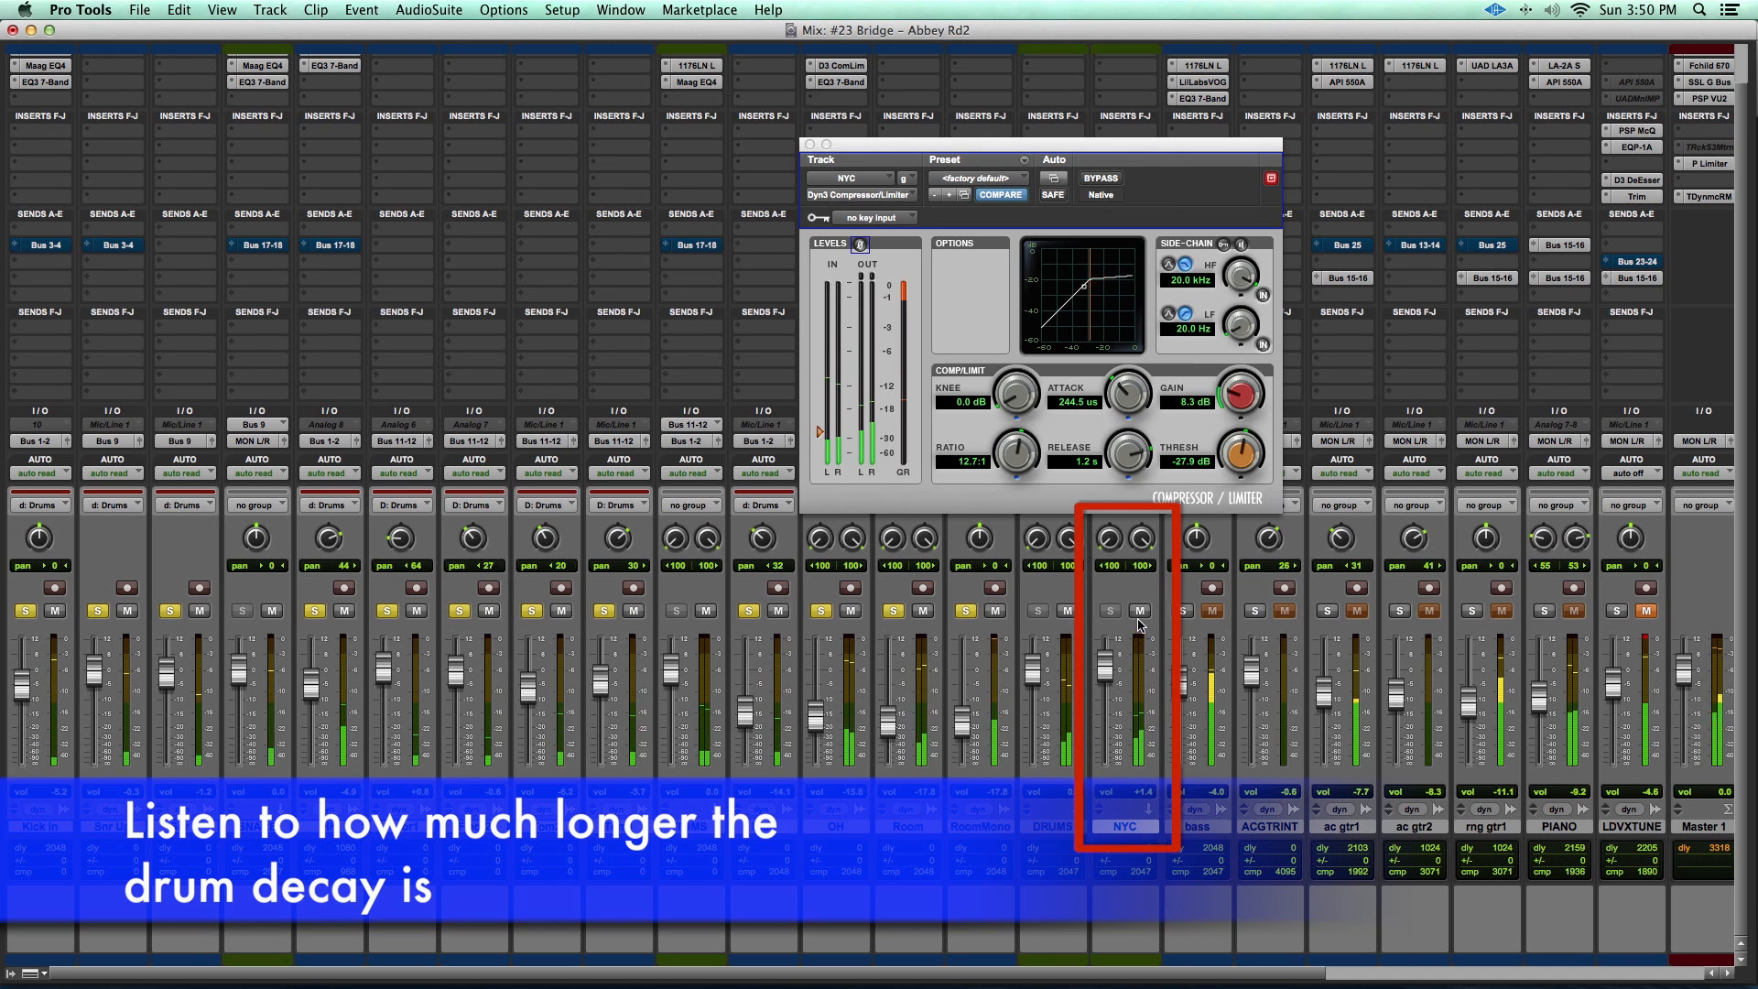
click(1140, 611)
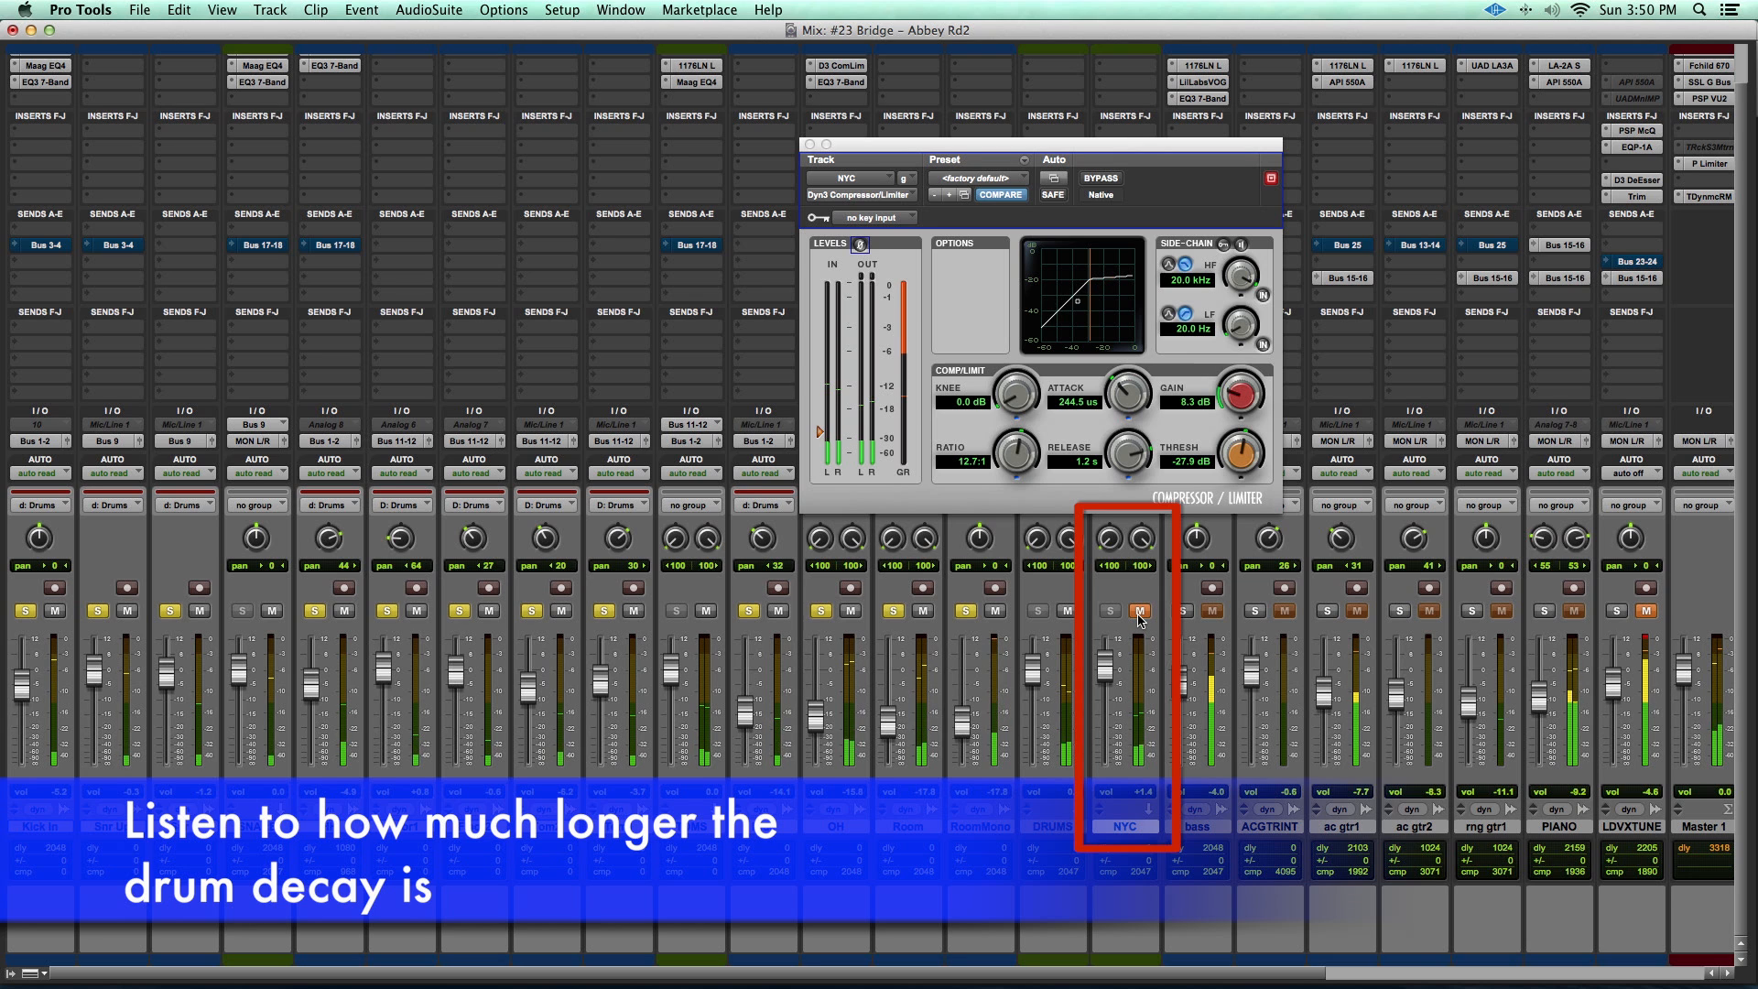
click(1139, 615)
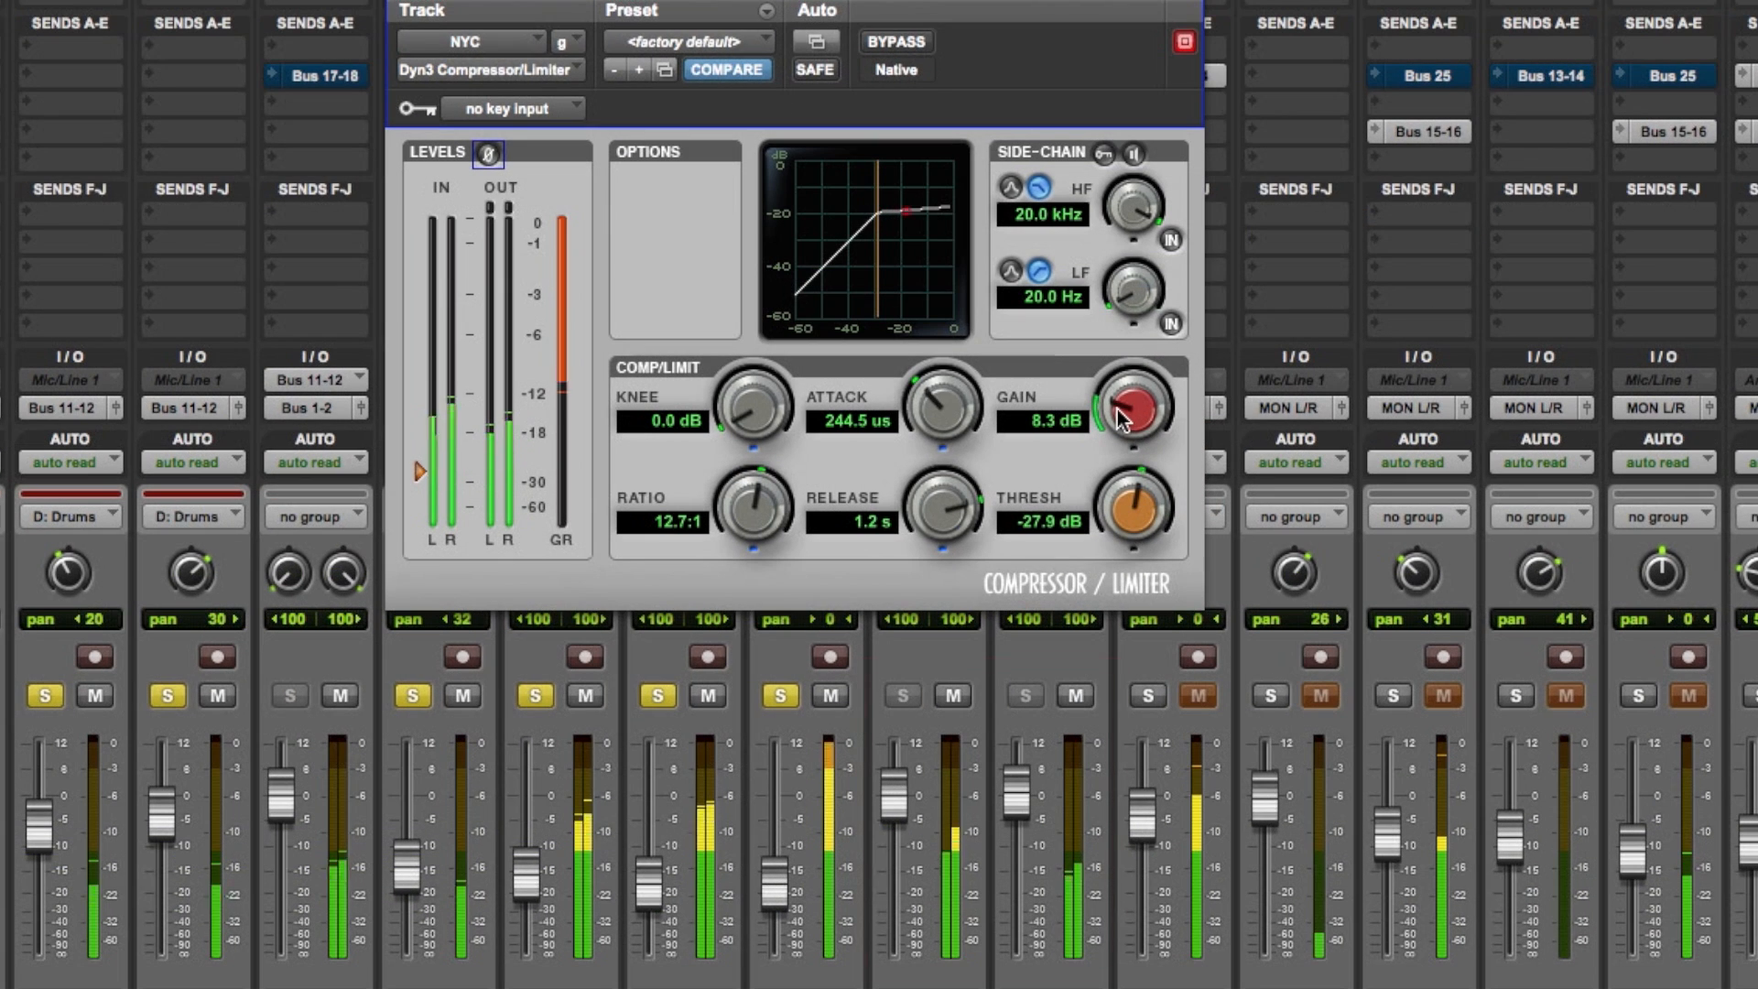
Step: Raise the NYC compressor's gain to about 14.1 dB, compare with NYC muted and unmuted, and close the compressor
drag(1121, 420, 1142, 376)
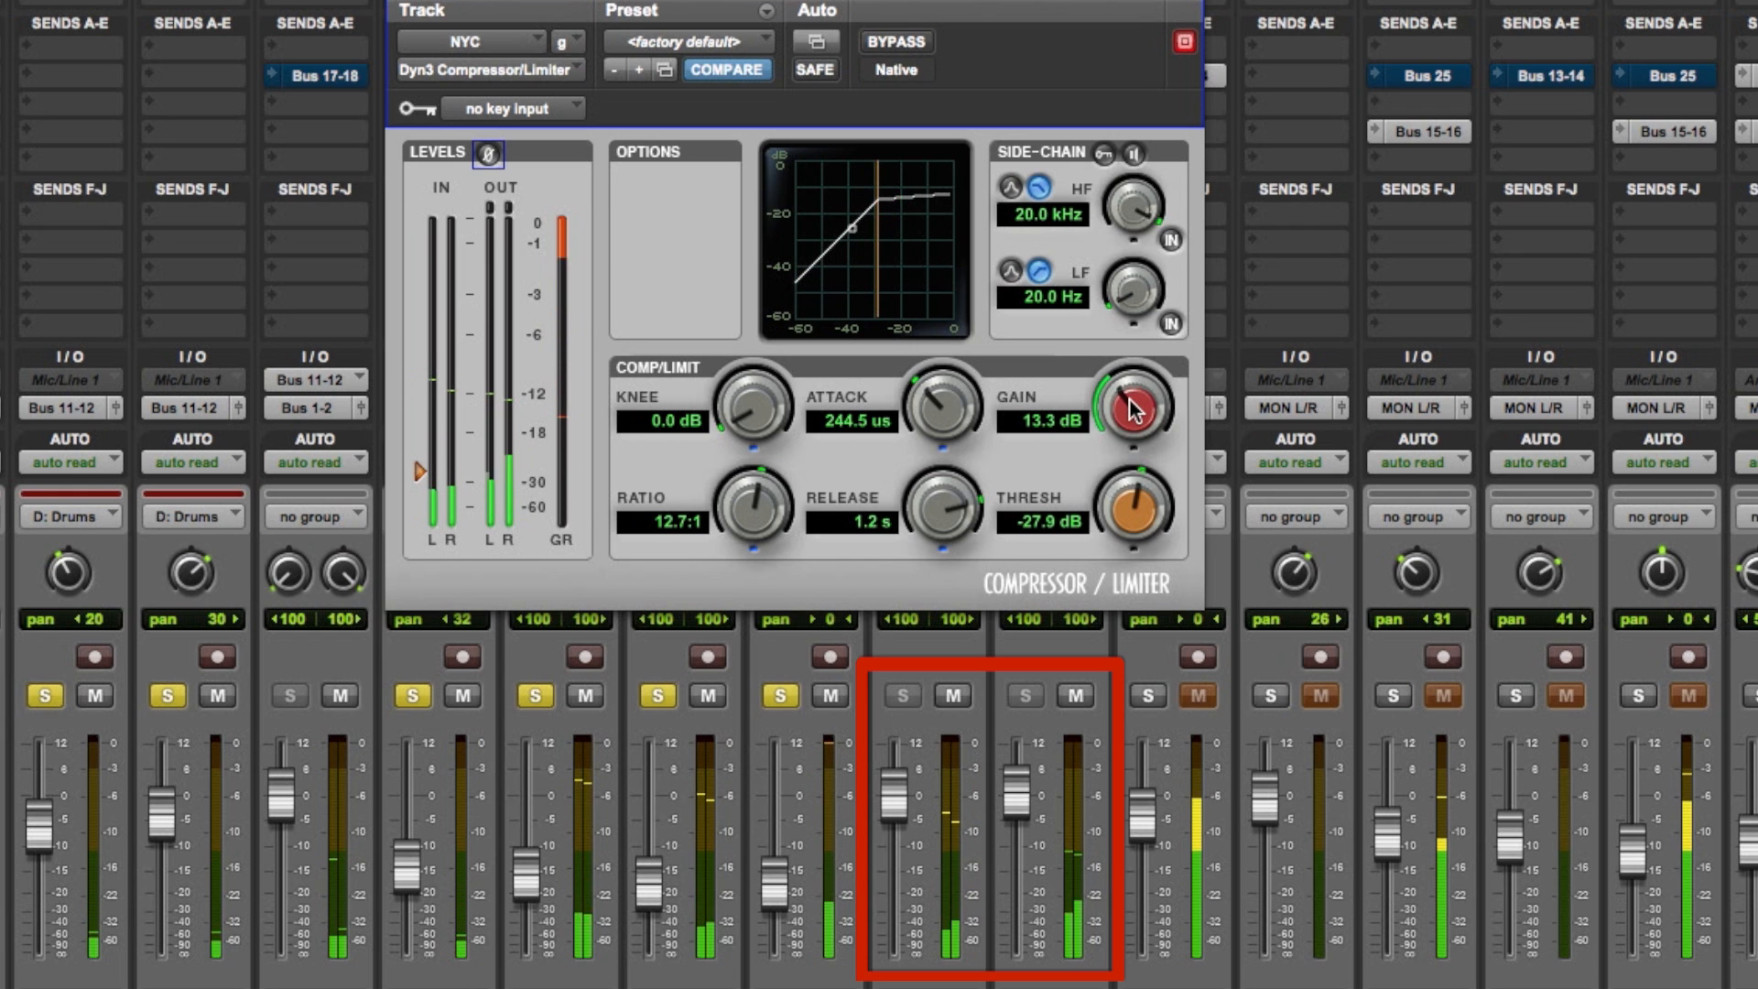
click(1075, 698)
click(1076, 698)
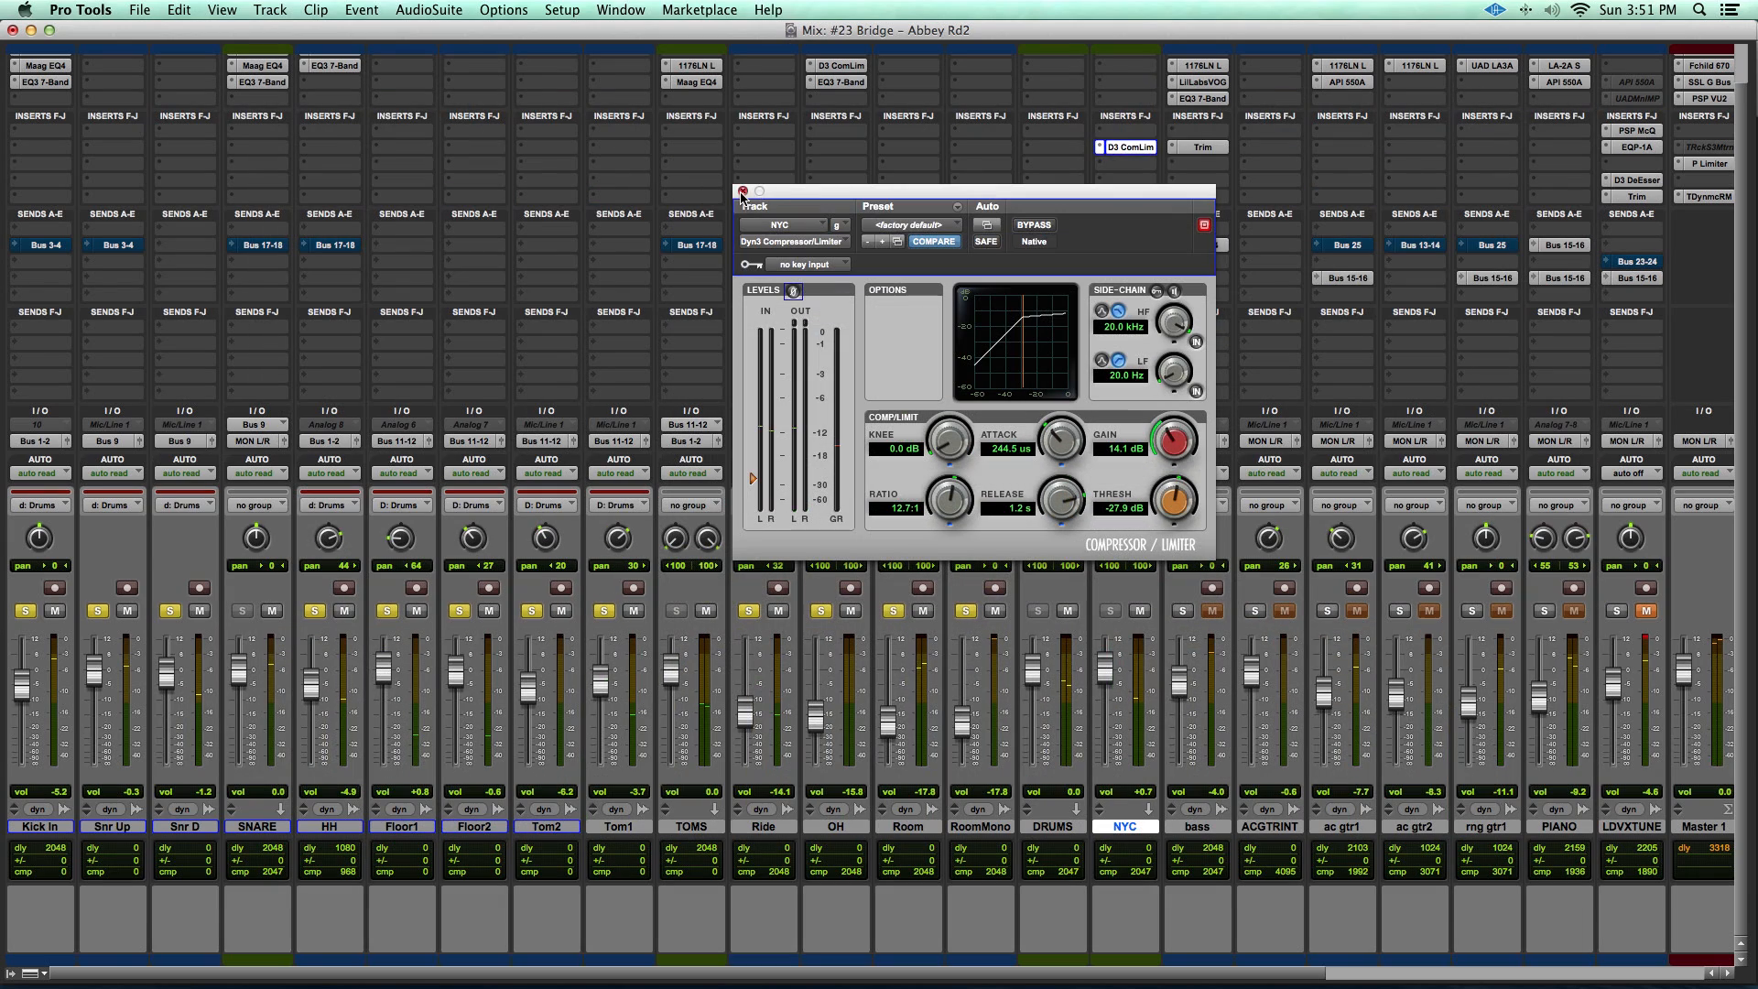
click(743, 190)
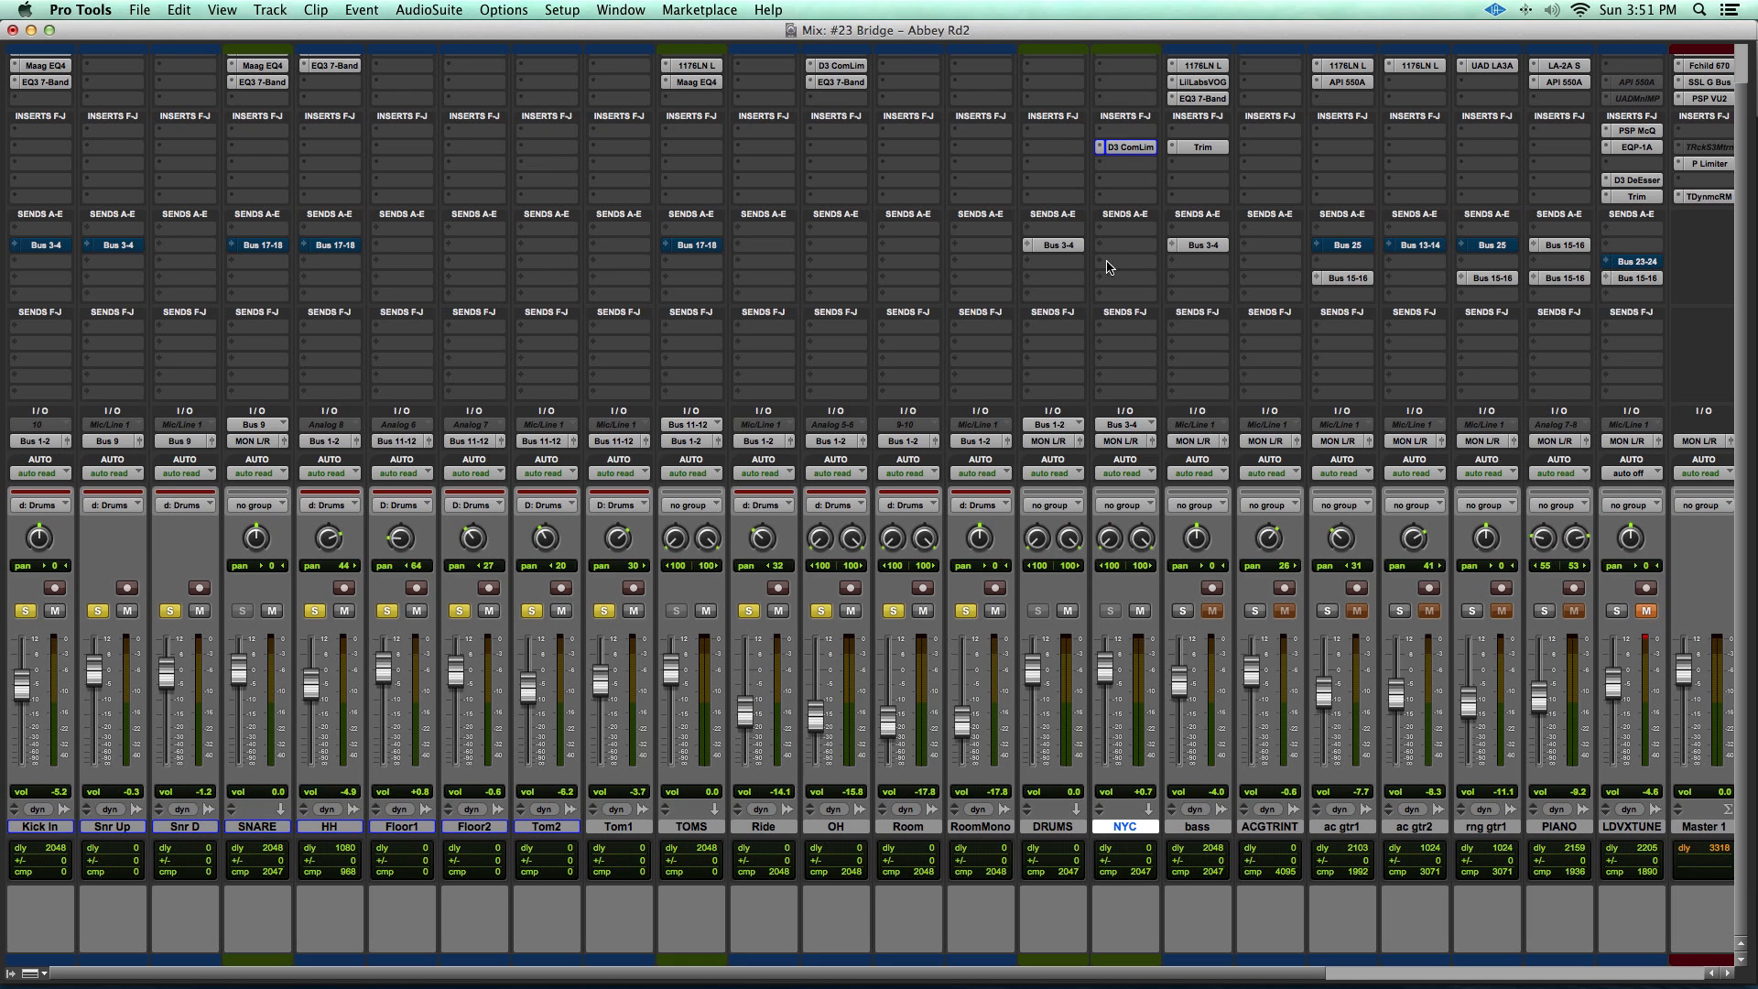
Step: Mute the DRUMS track's Bus 3-4 send and unmute the Bus 3-4 sends on Kick In and Snr Up
ctrl+super+click(1058, 245)
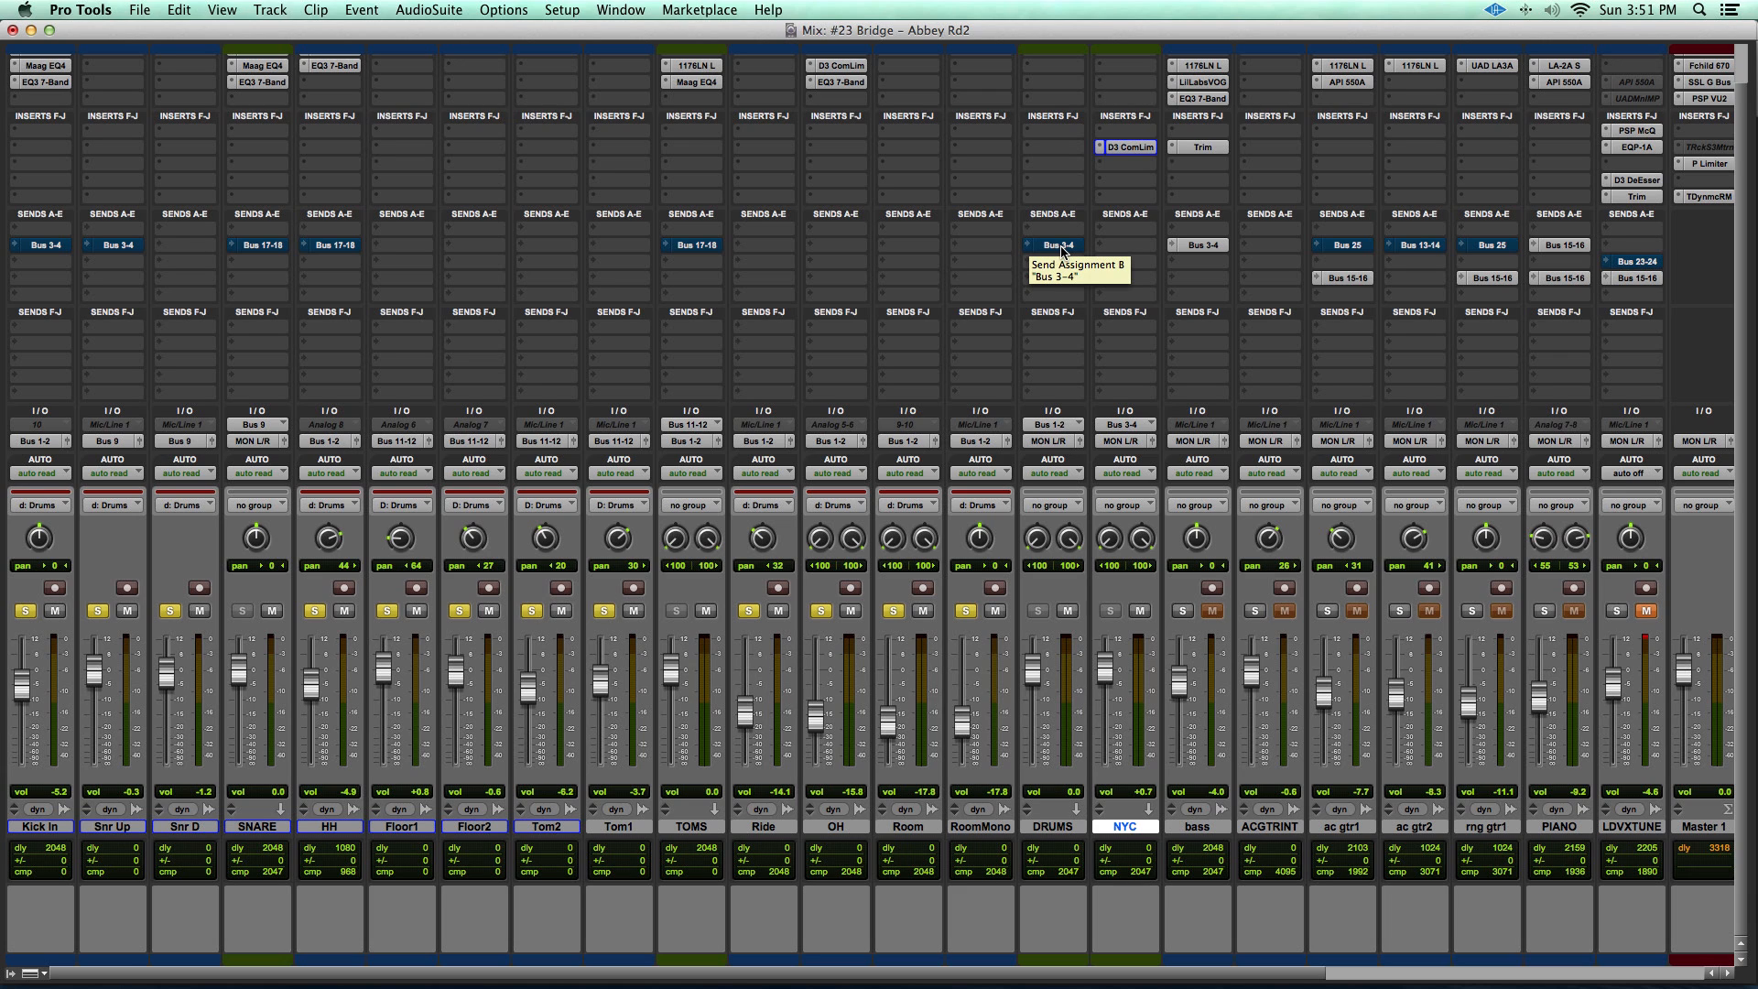
click(46, 246)
click(821, 388)
click(129, 247)
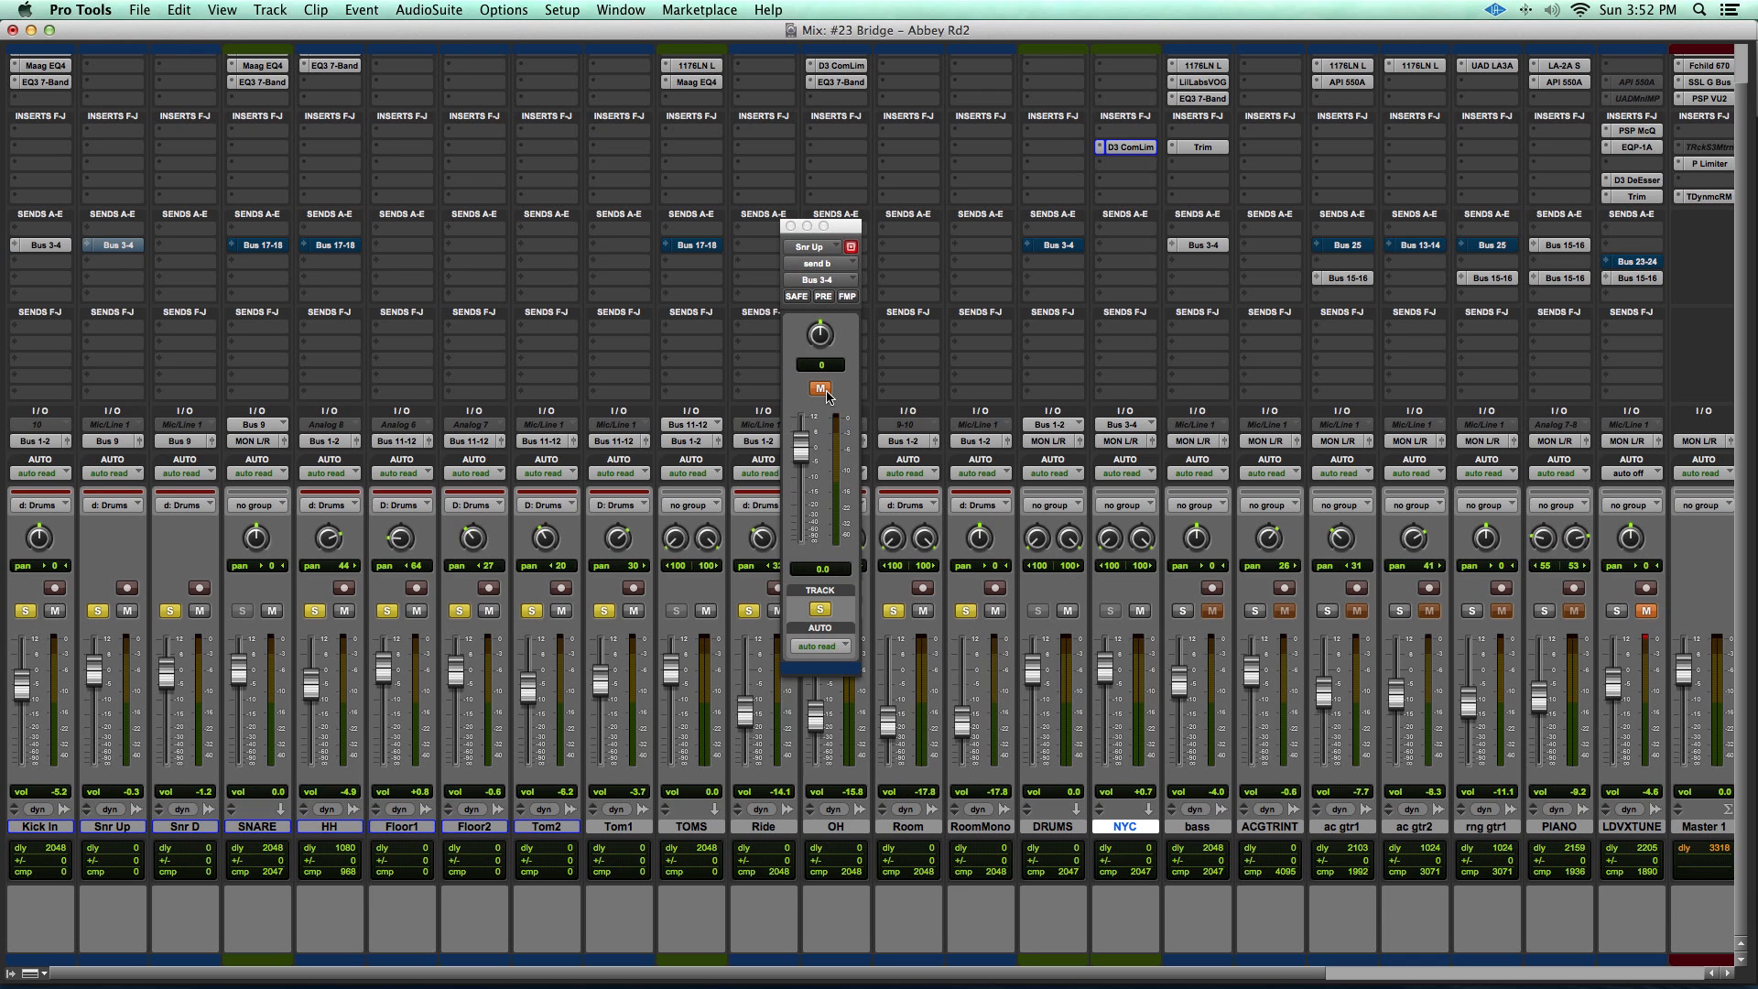
click(791, 226)
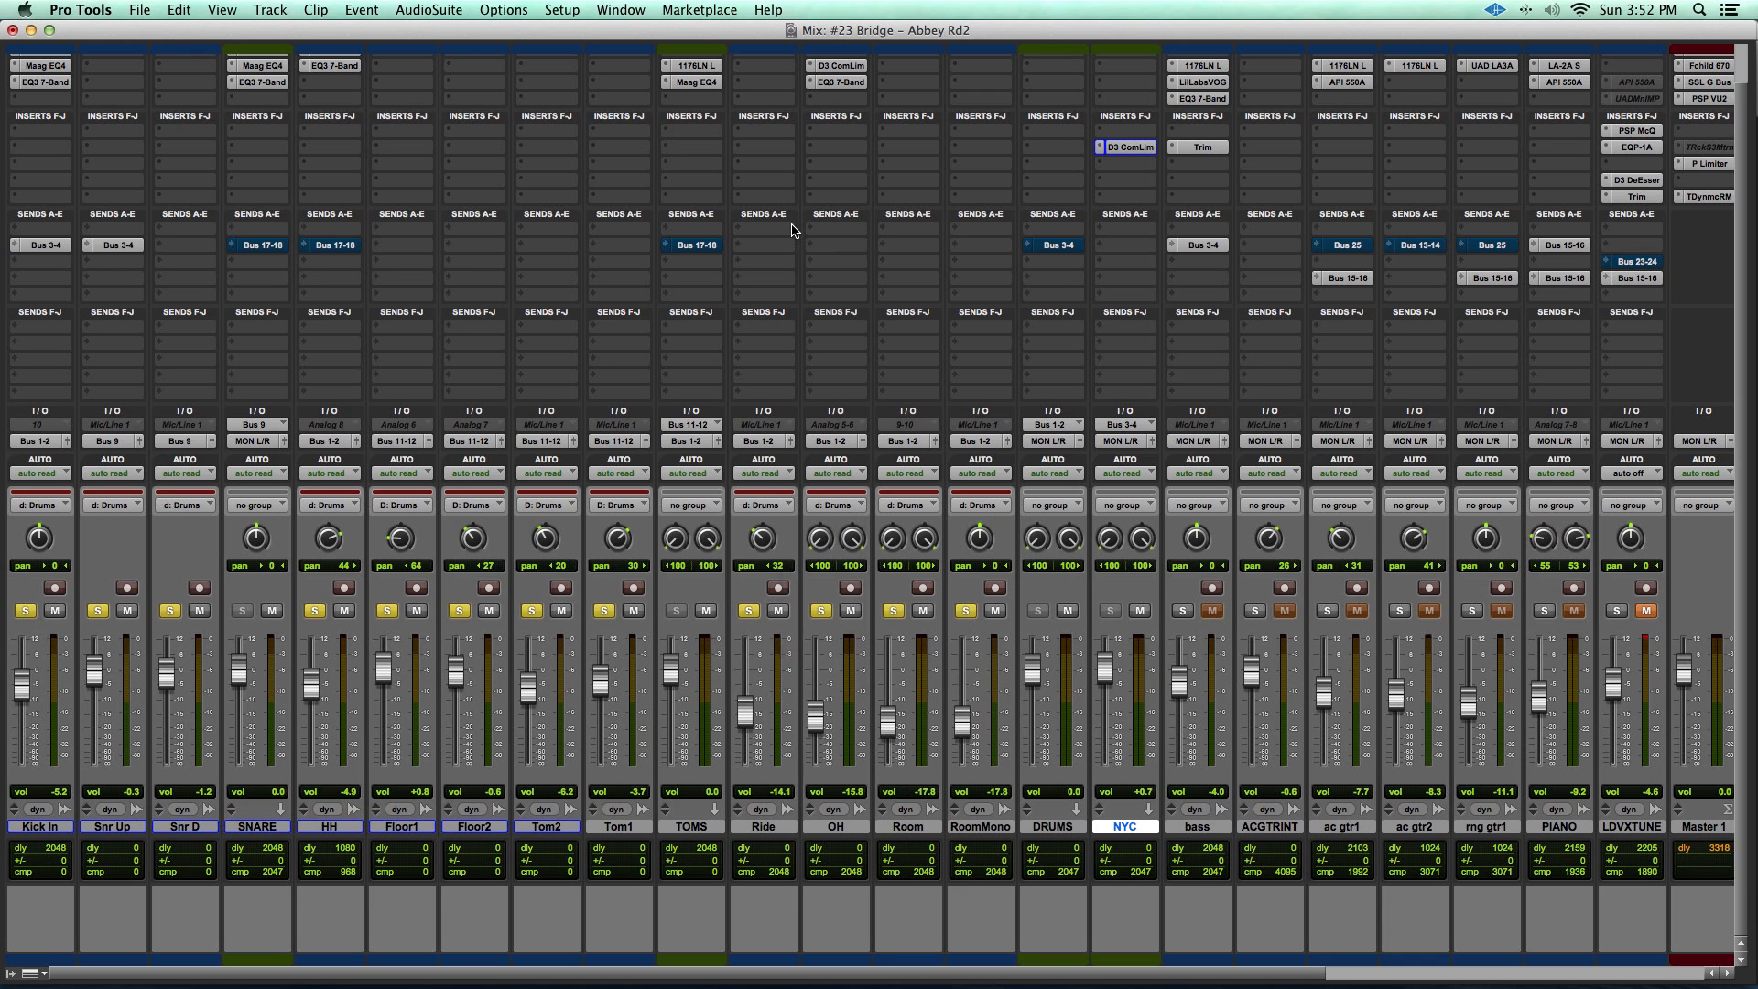
Step: Mute and unmute the NYC track repeatedly to compare the drums with and without the compressed kick and snare
click(1135, 611)
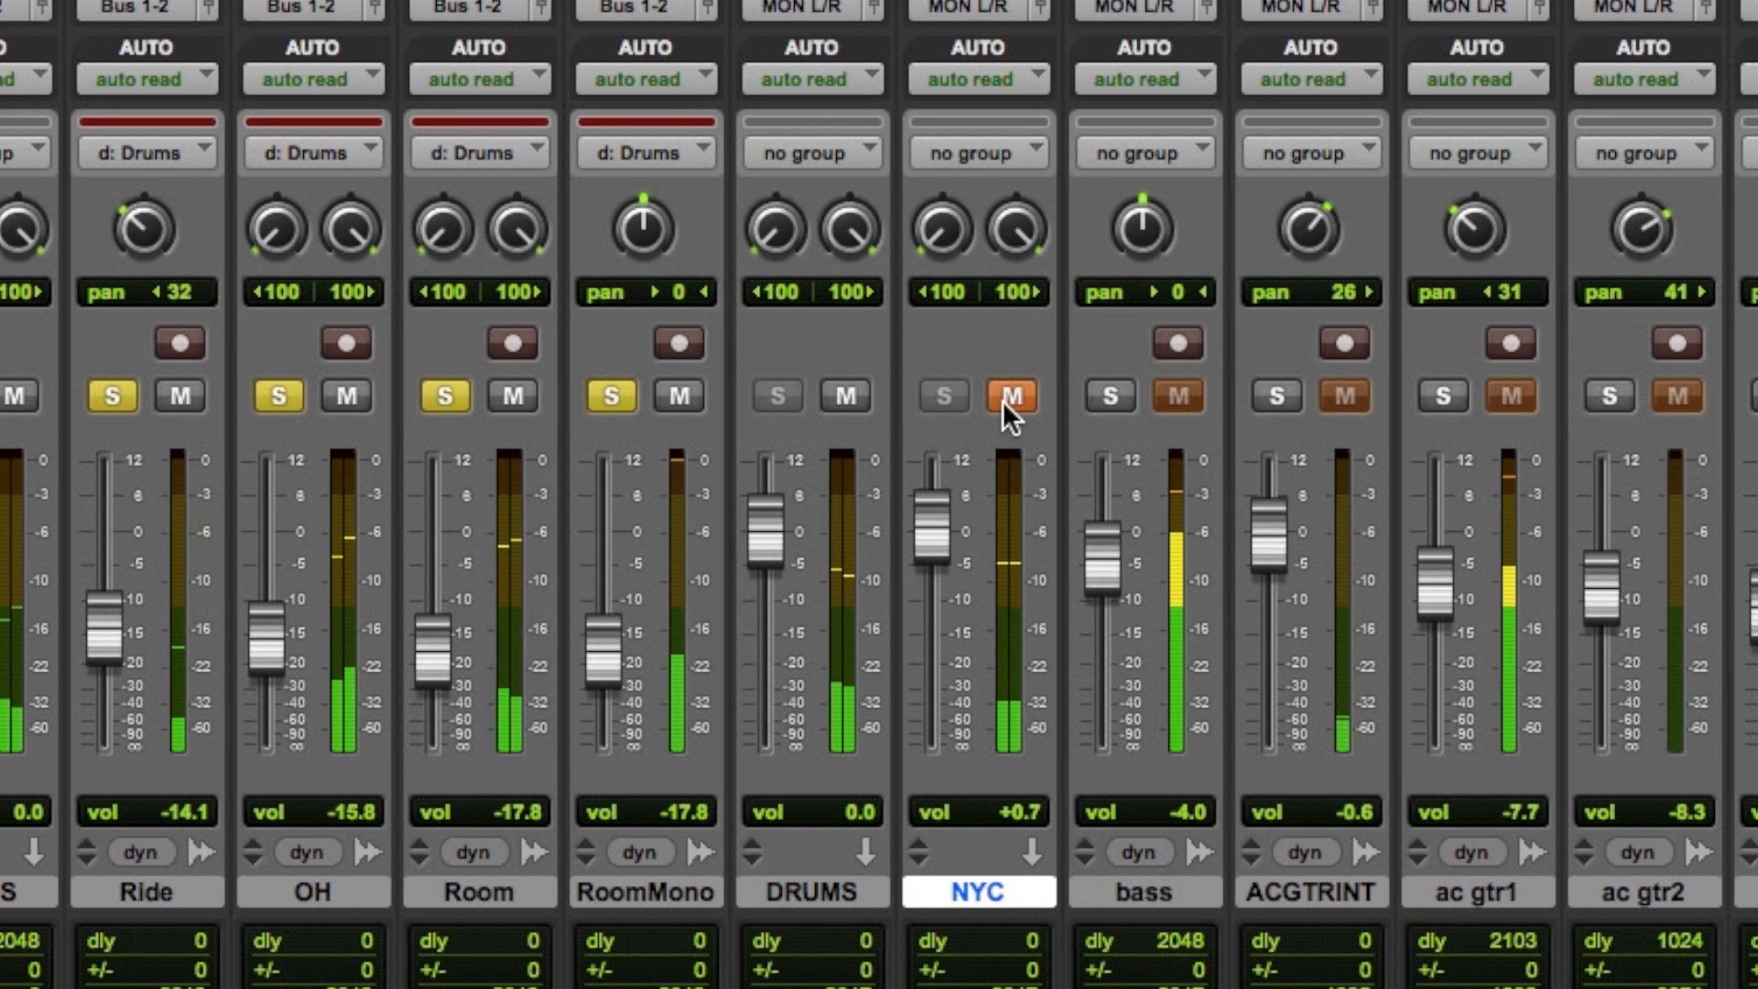
click(1003, 399)
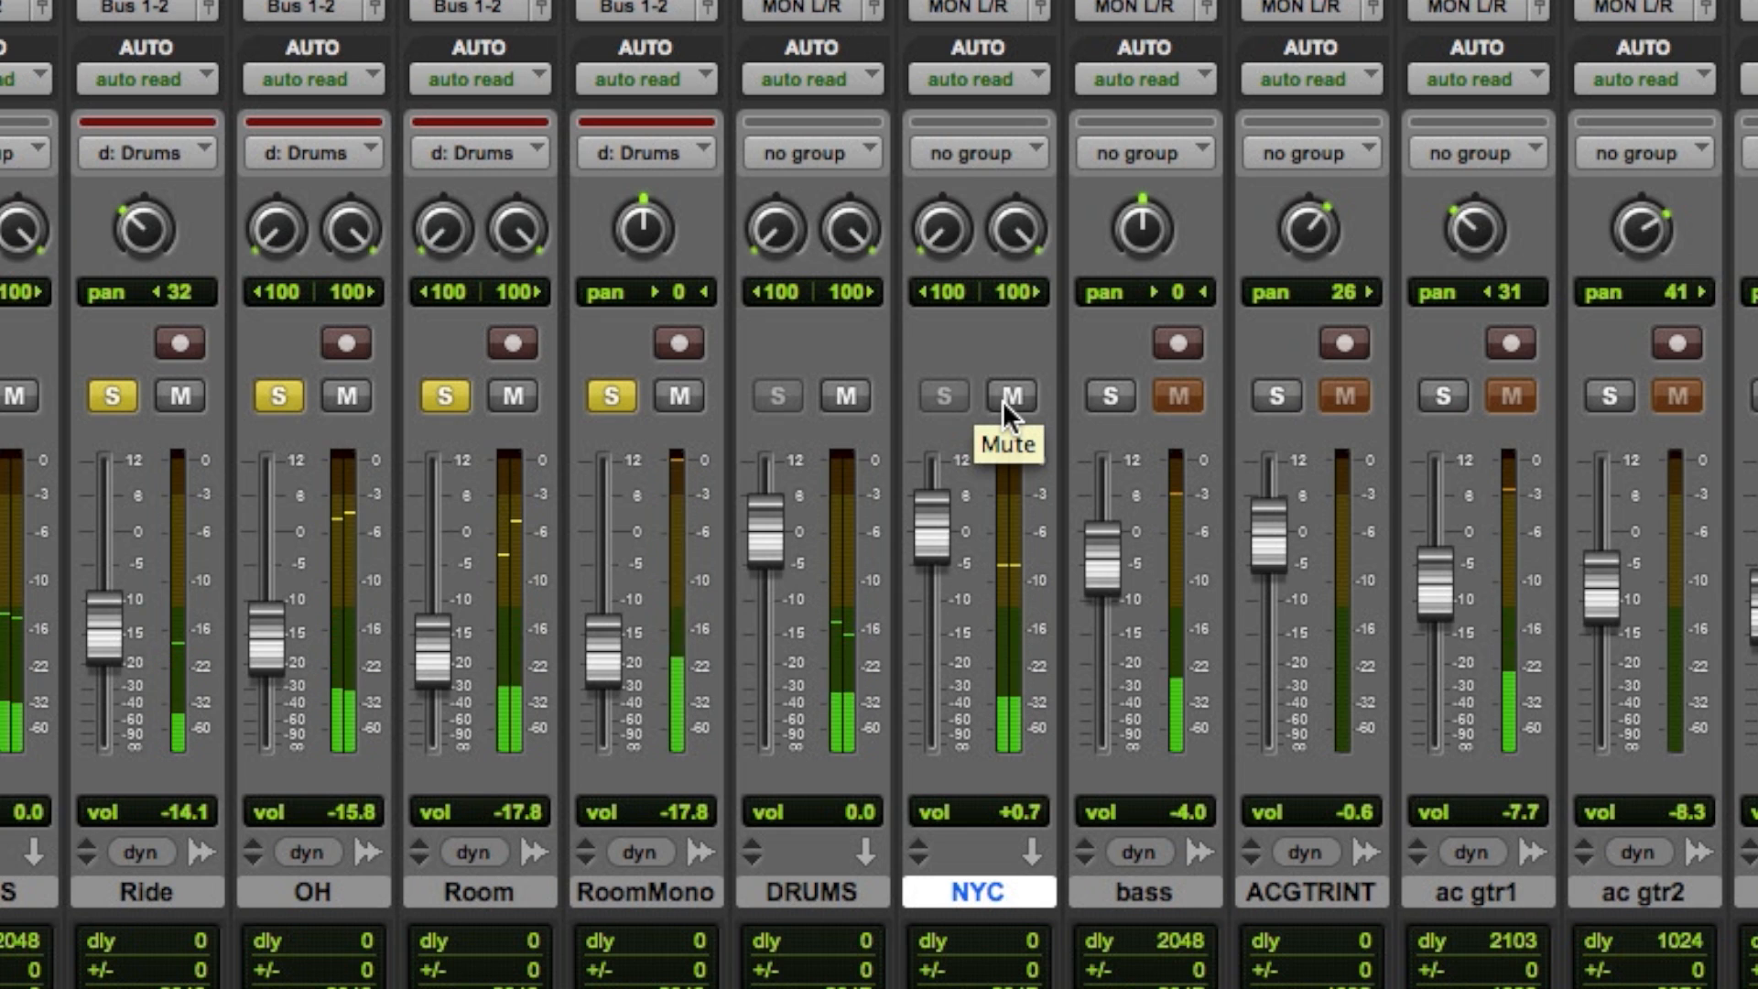
click(1003, 400)
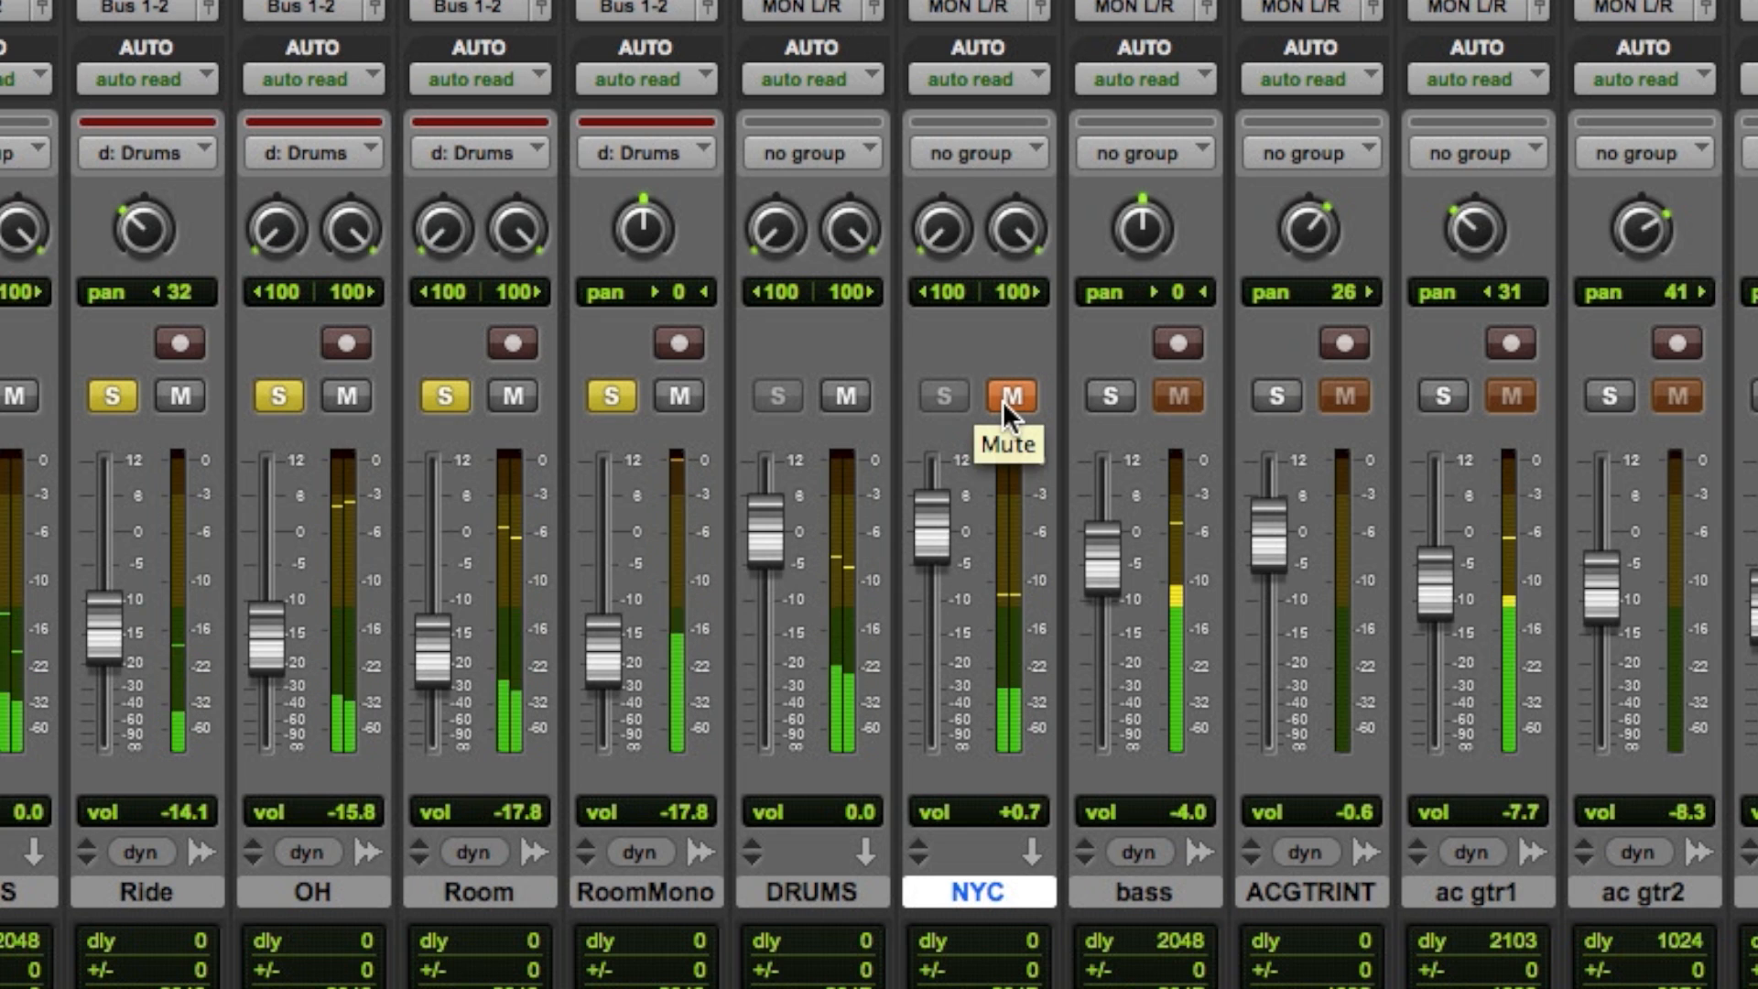
click(1003, 399)
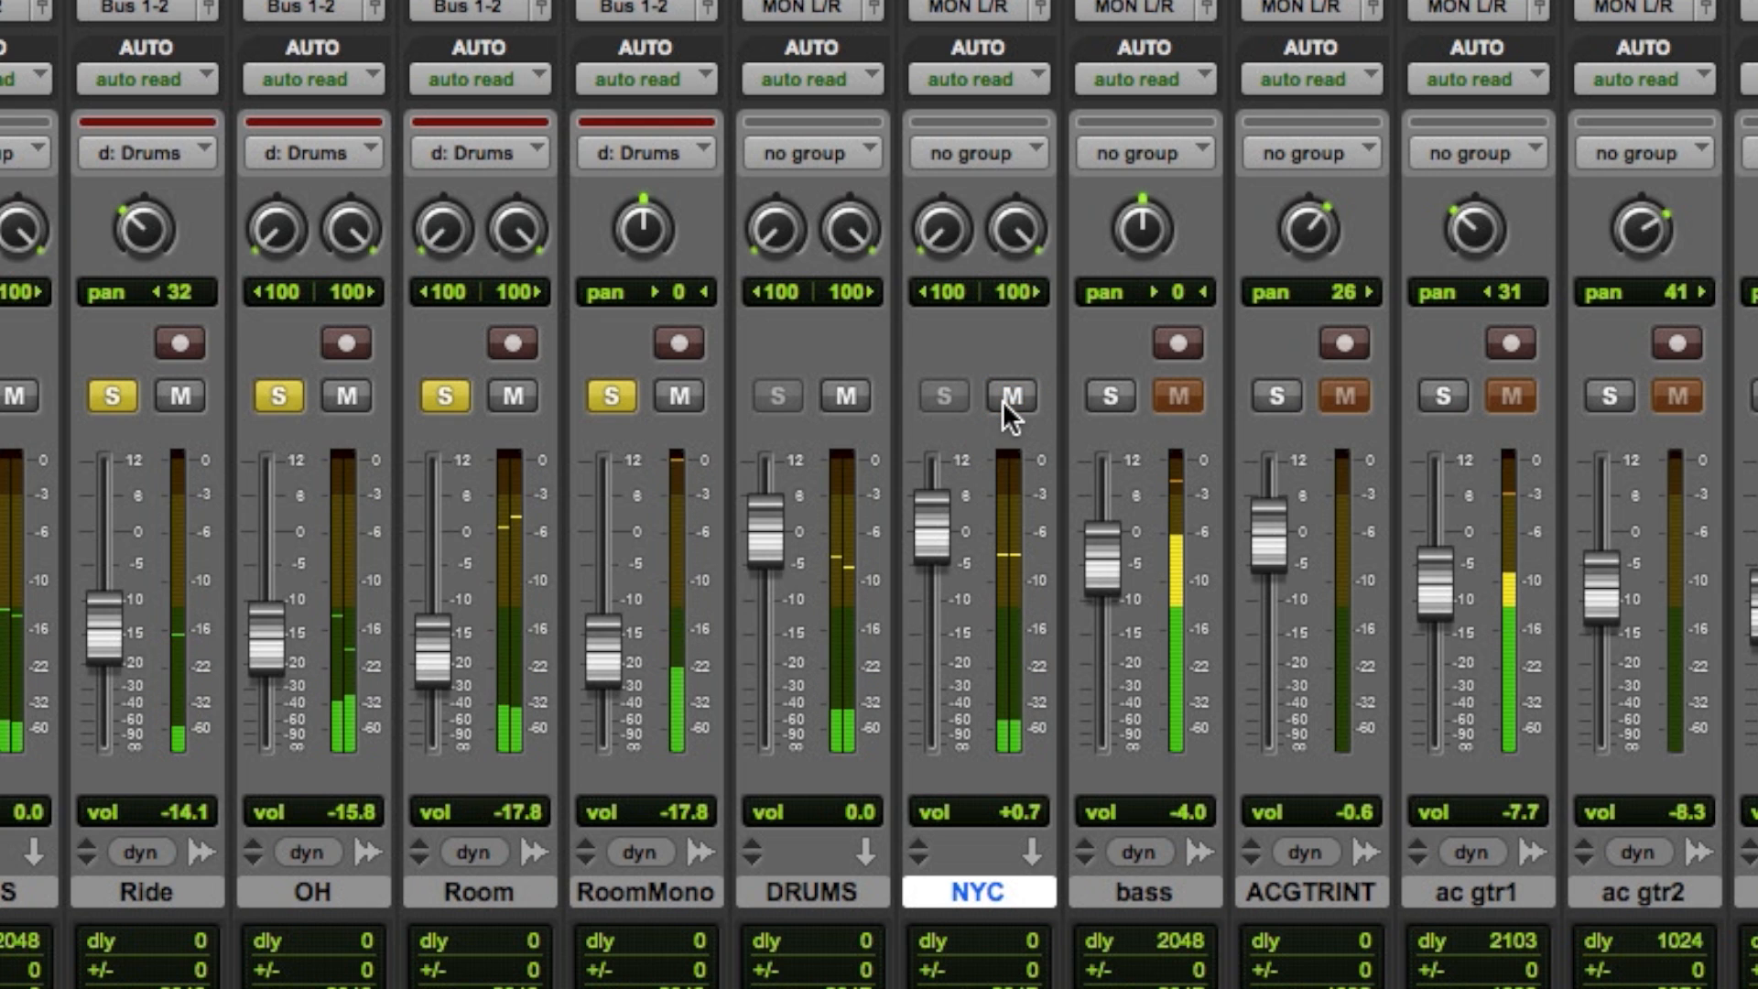
Step: Take the drum tracks out of solo and compare the full mix with the NYC track muted and unmuted
key(space)
click(609, 395)
key(space)
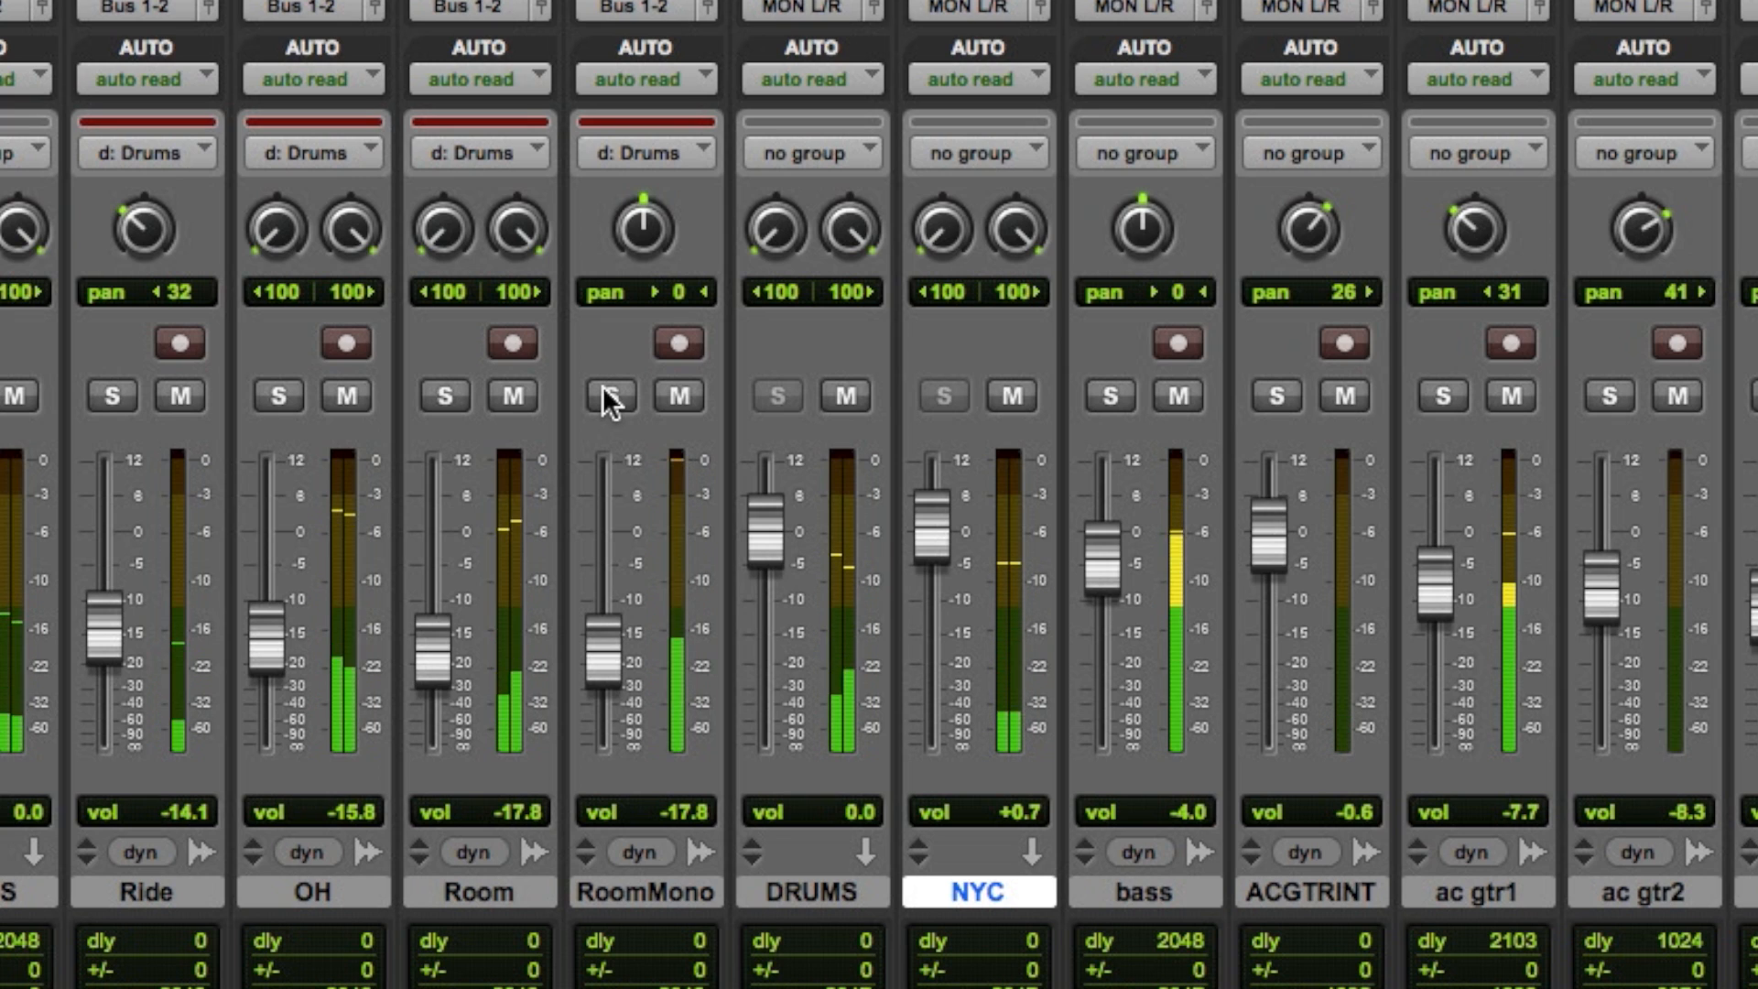
click(1013, 399)
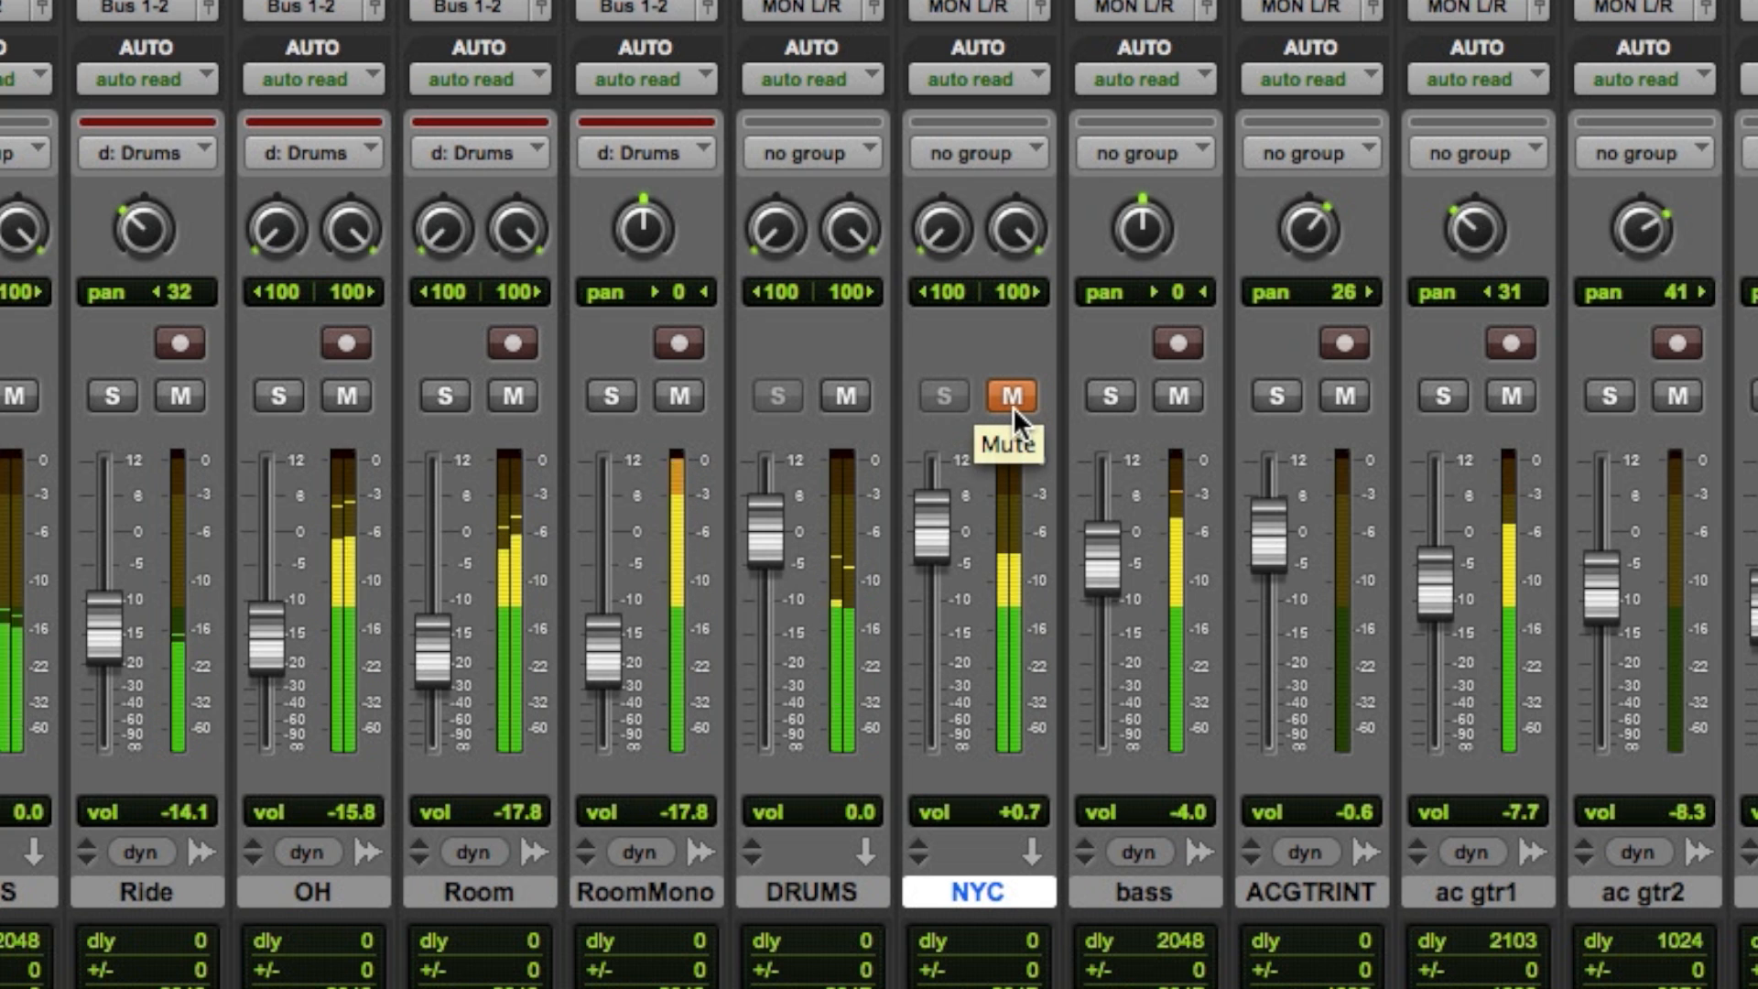
click(1013, 406)
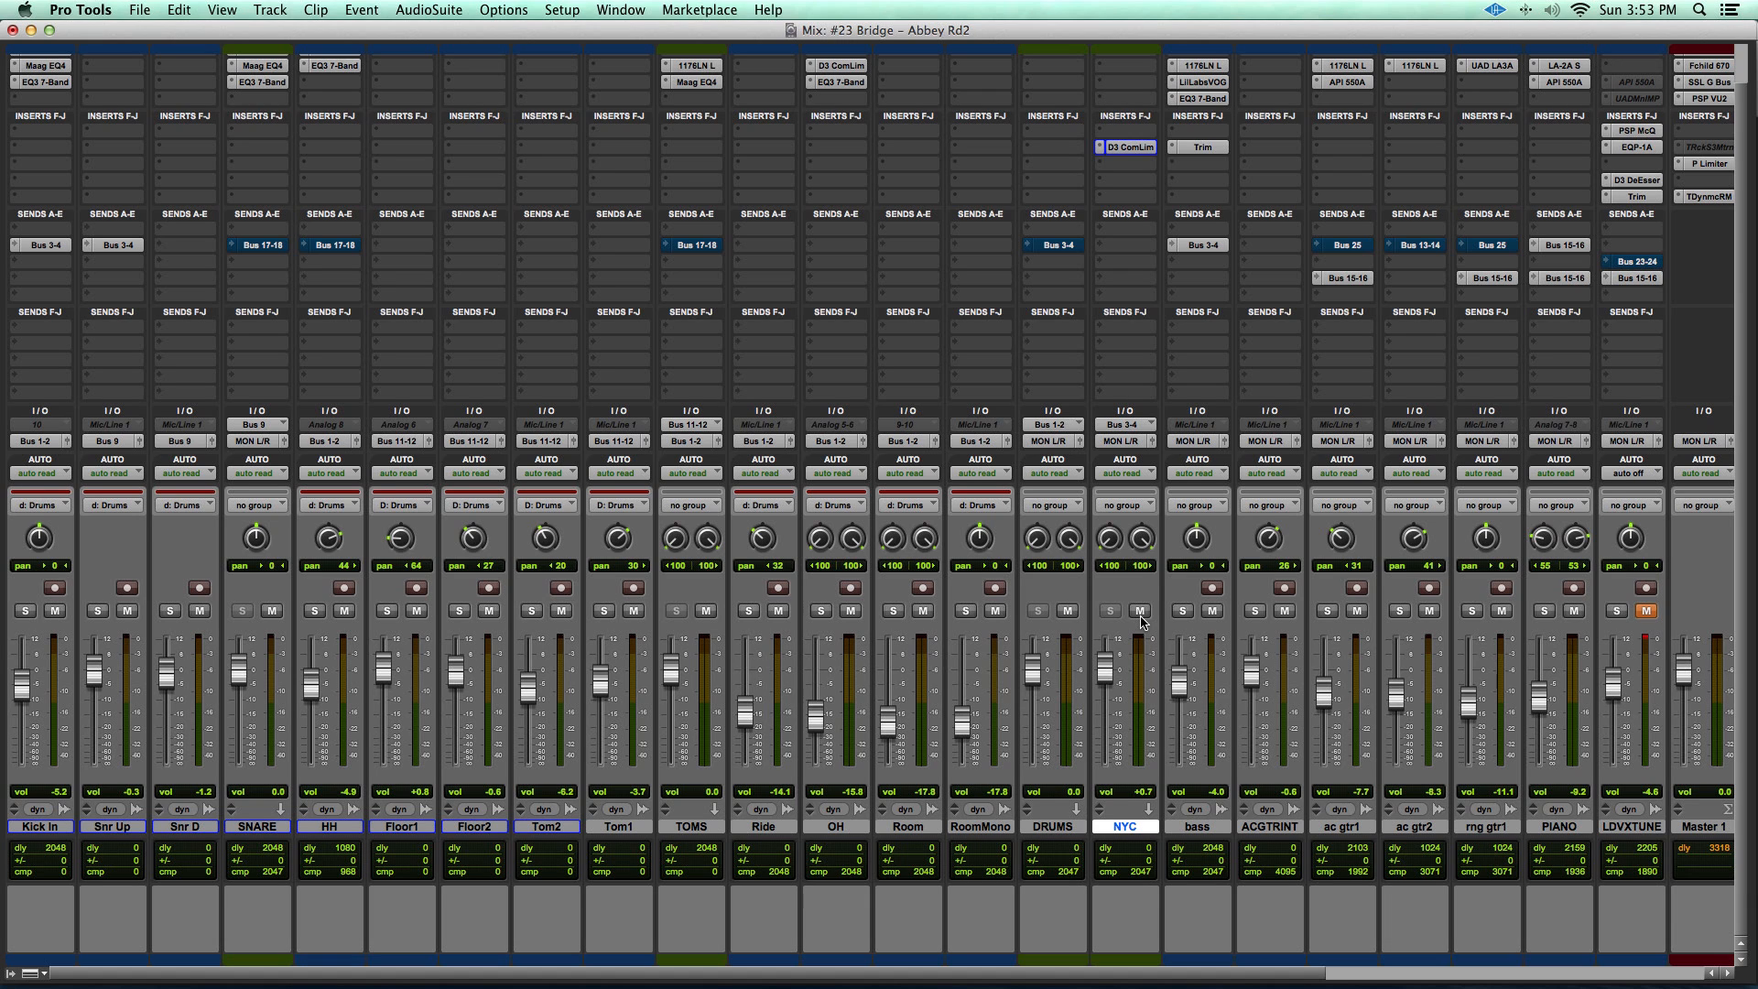
Step: Insert an EQ3 7-Band on the NYC track directly after the Dyn3 compressor and reposition its window
click(1118, 174)
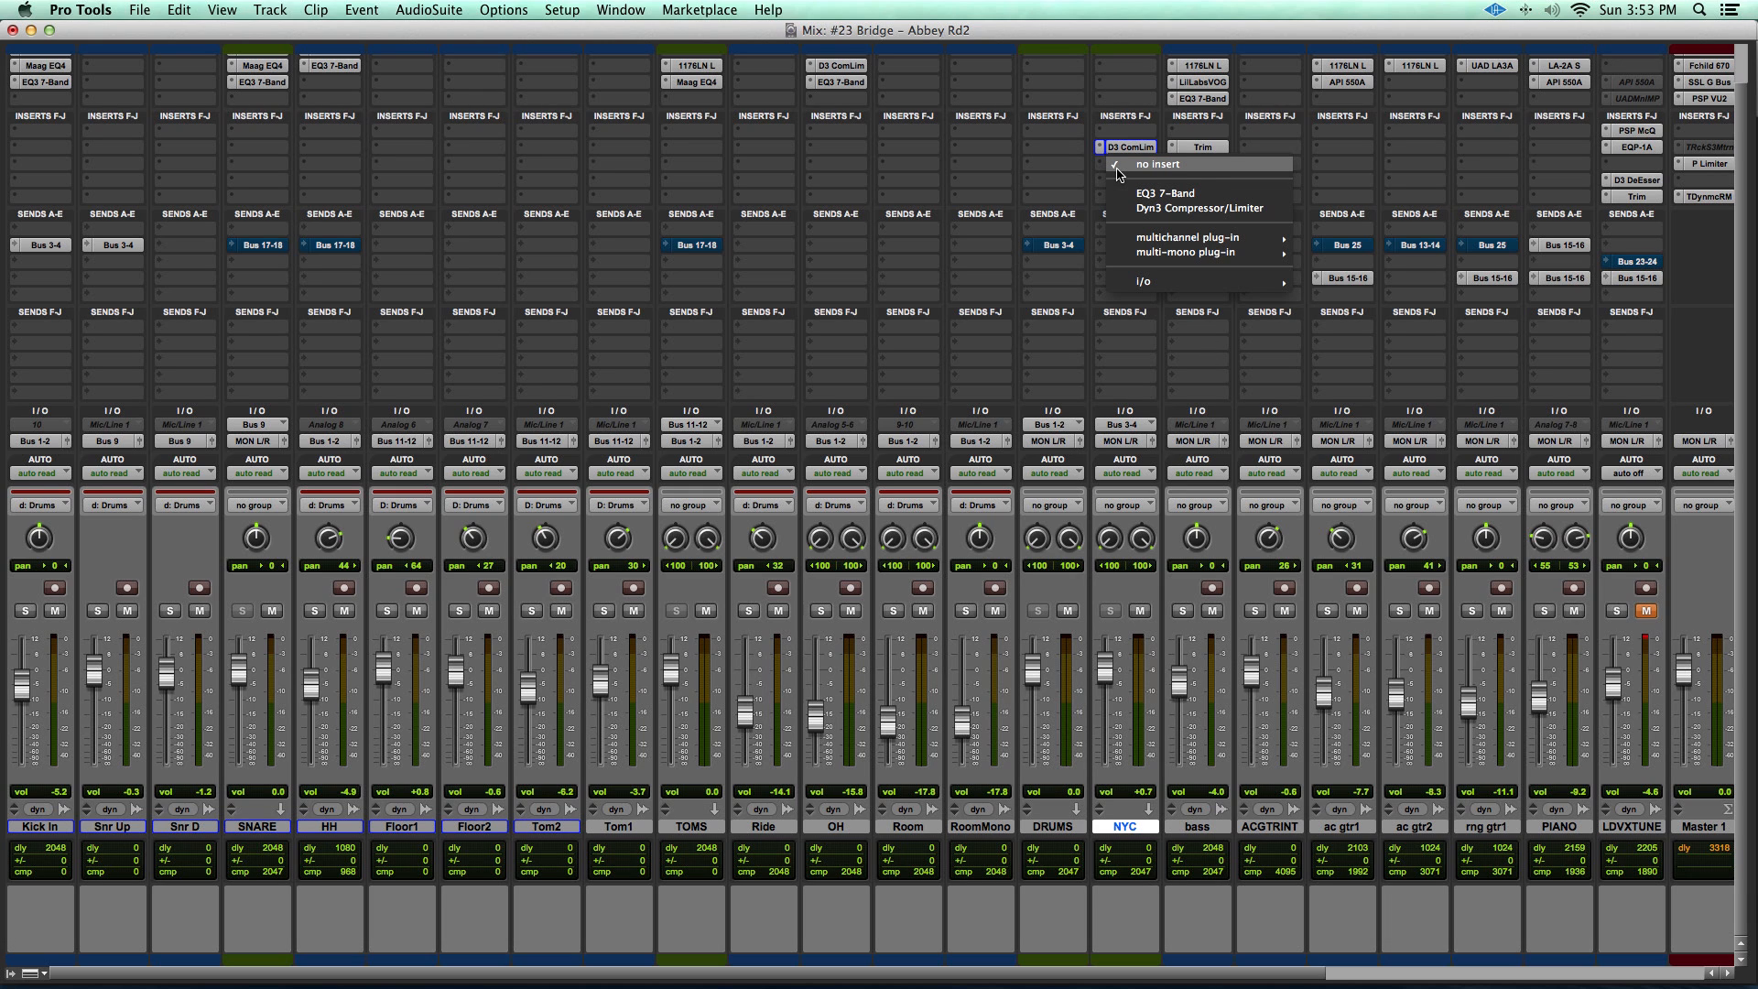
click(1135, 194)
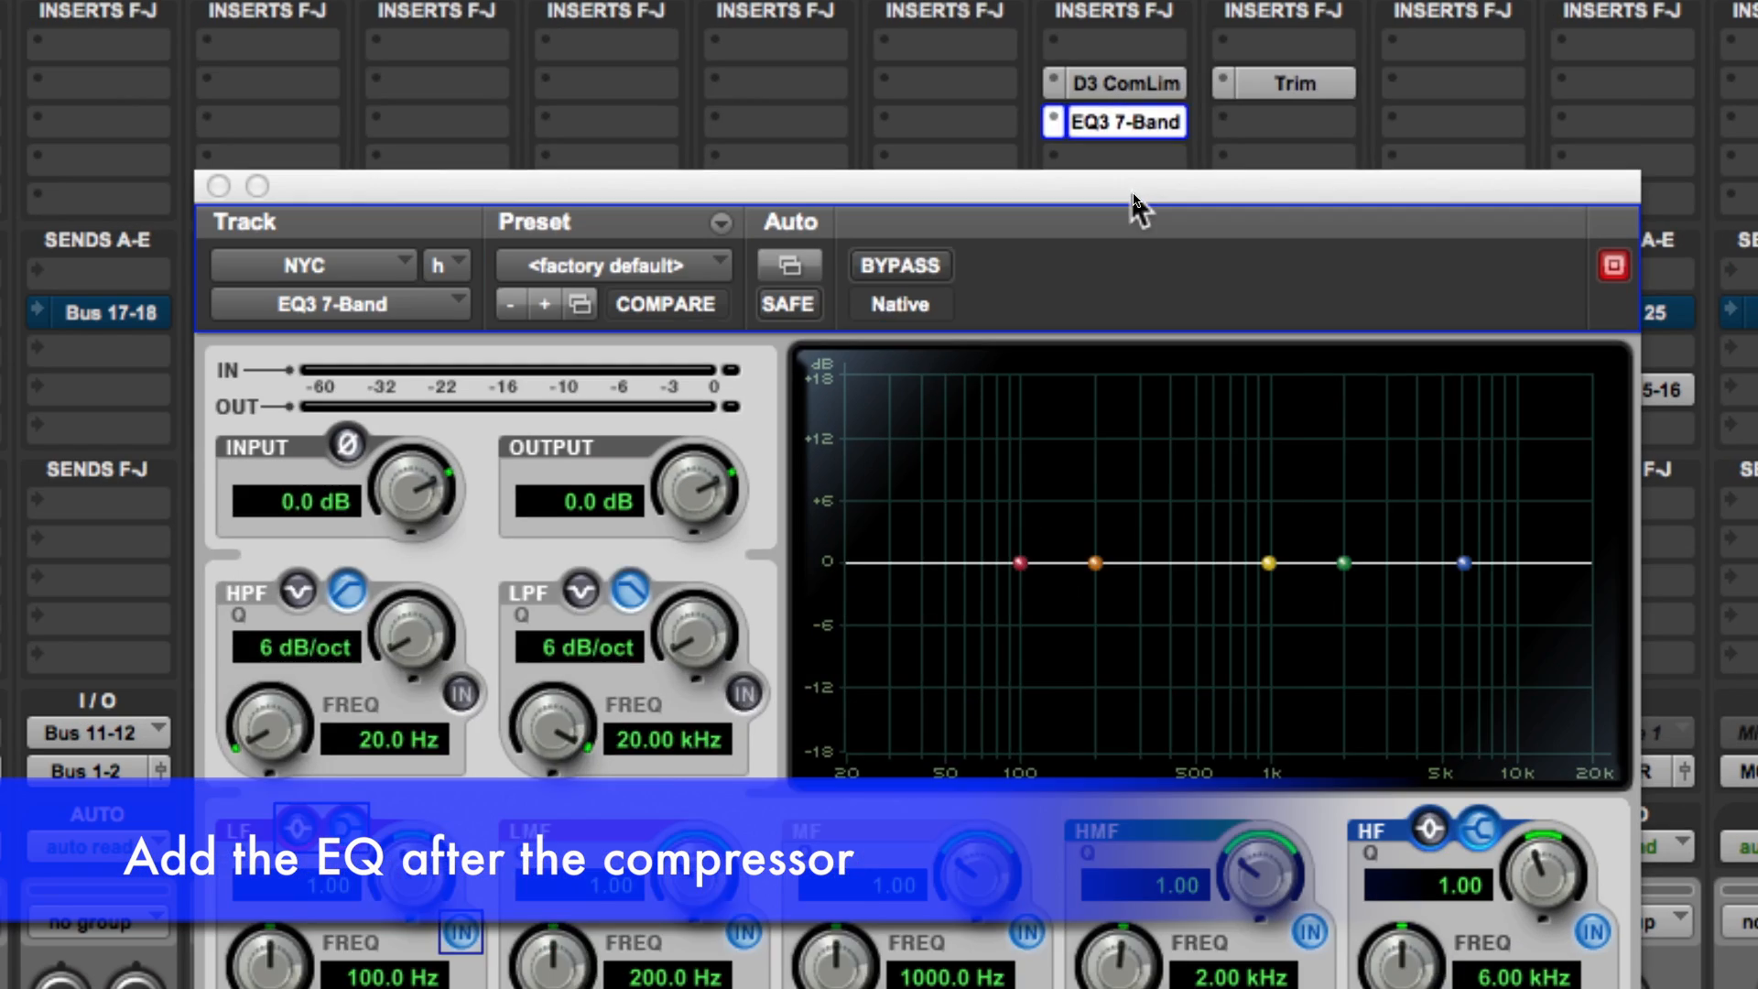
drag(1134, 194, 1138, 13)
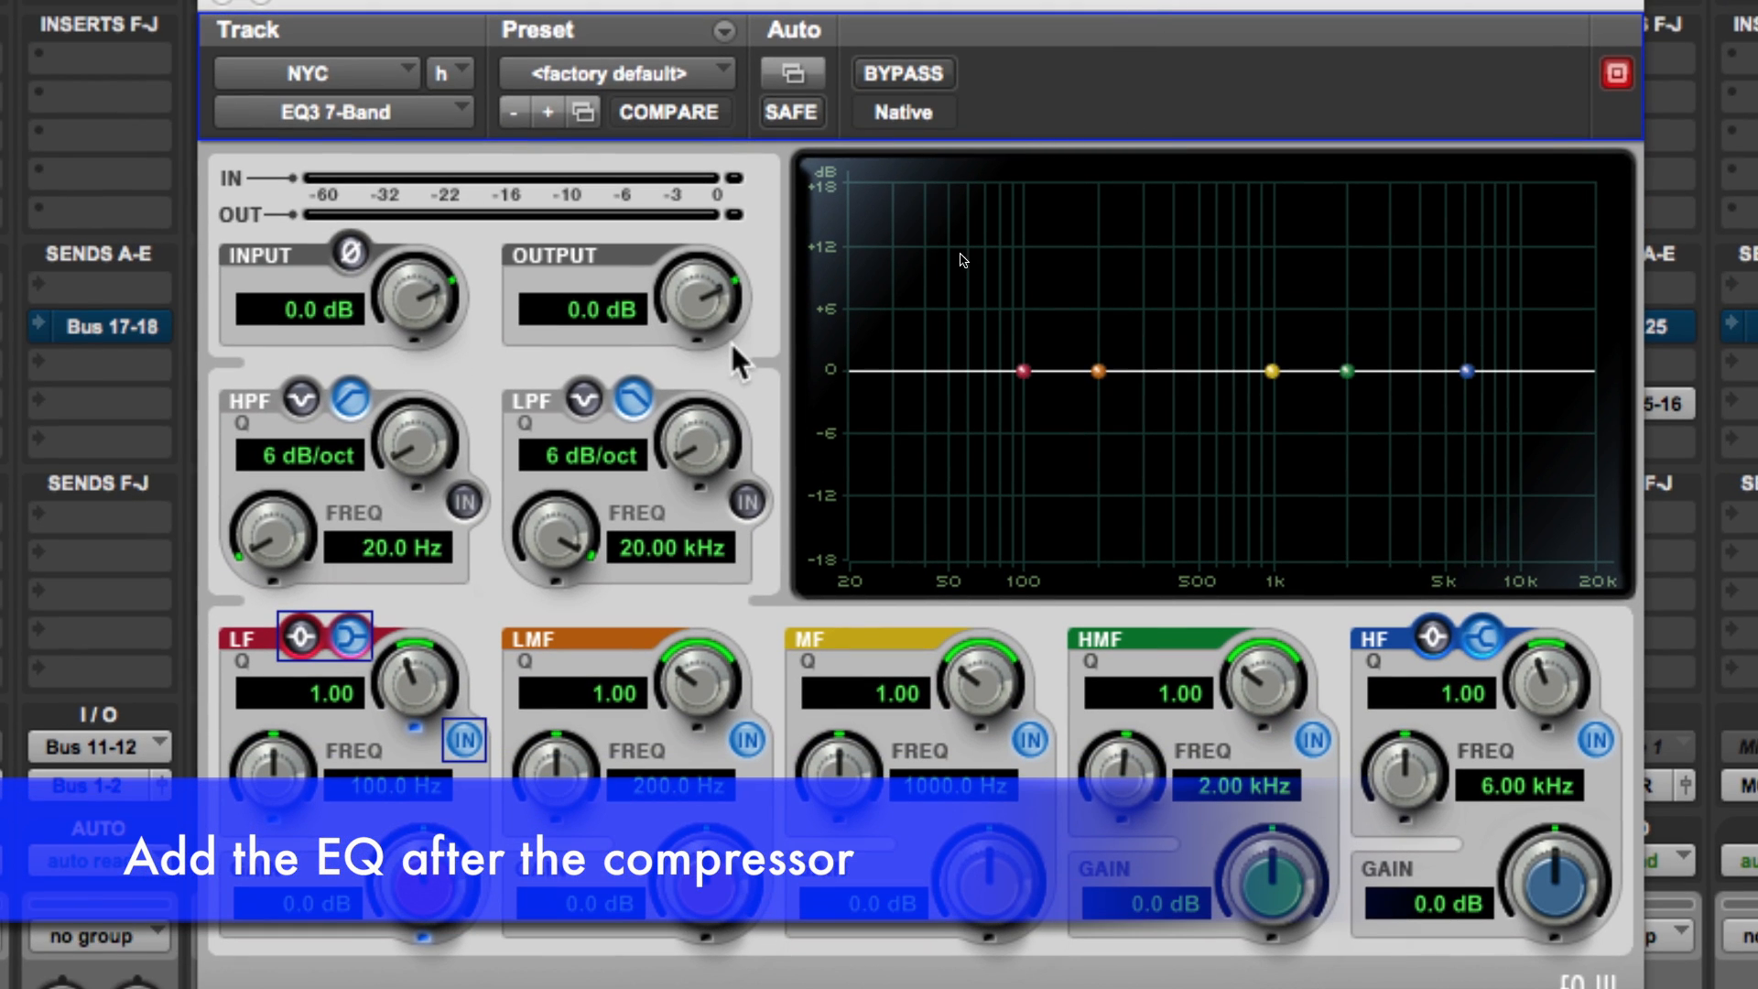
Step: Boost the NYC EQ's low shelf by 3.2 dB at 100 Hz and its high shelf by 3.0 dB at about 10.19 kHz
drag(423, 884, 420, 877)
drag(827, 476, 834, 468)
drag(423, 835, 423, 840)
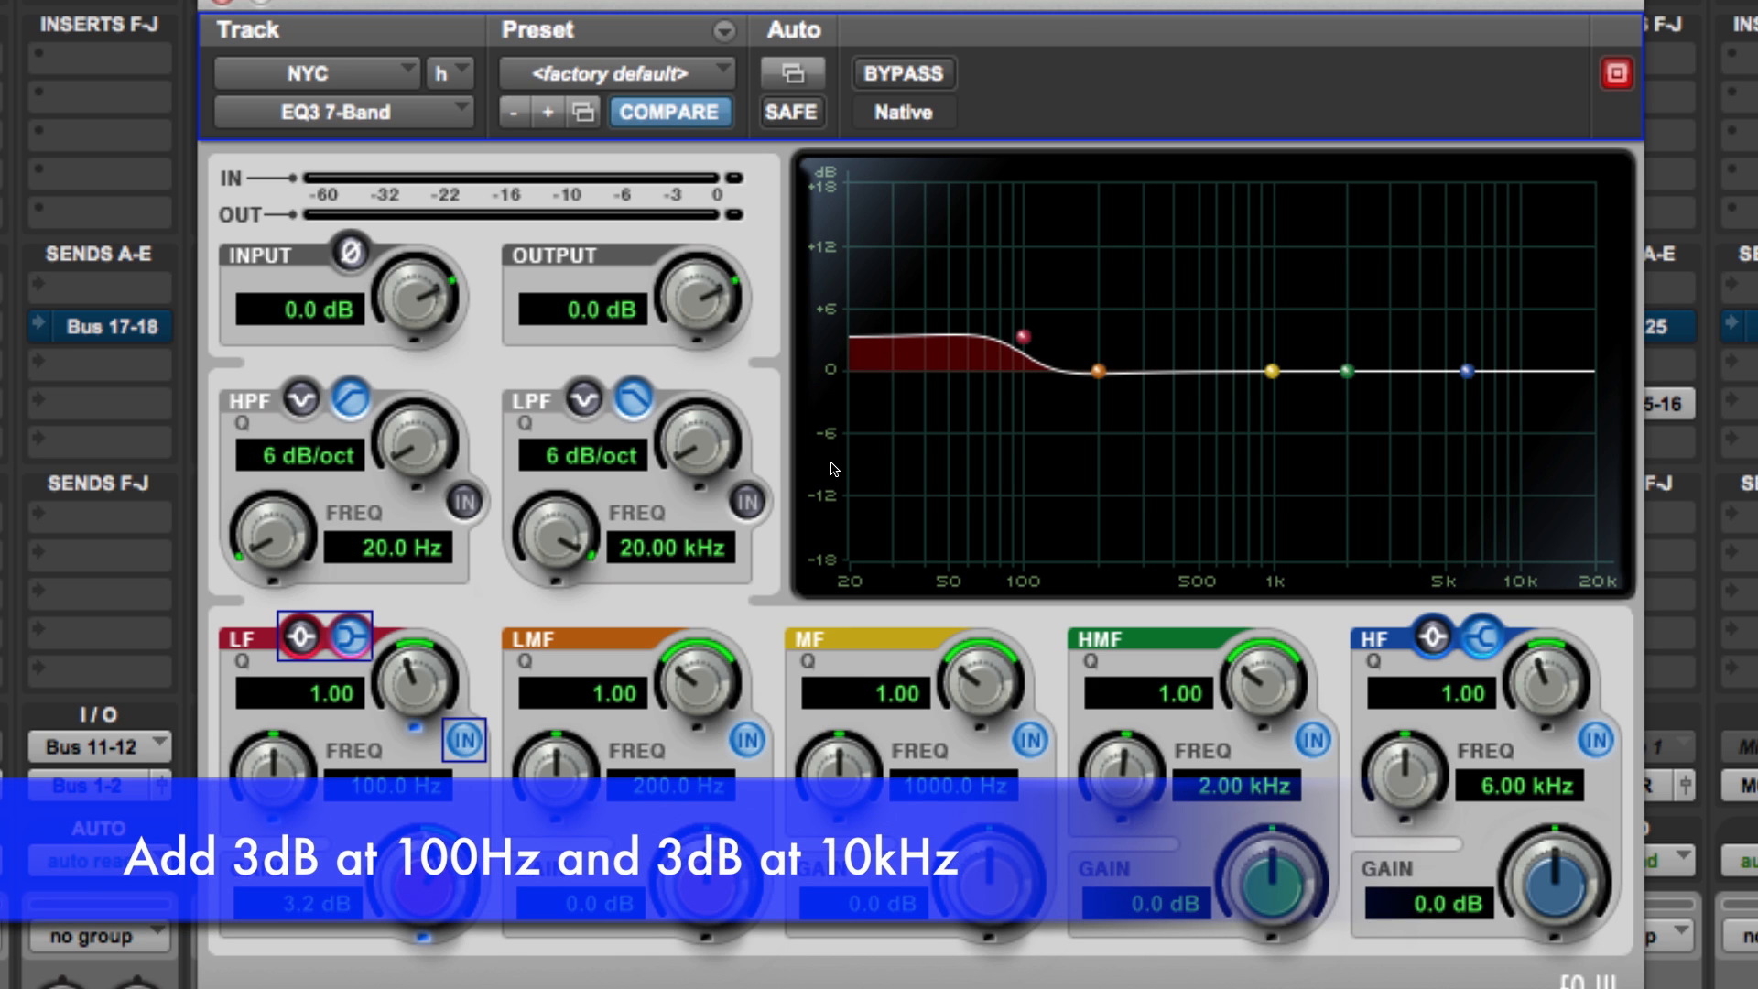
drag(1395, 774, 1405, 715)
drag(1557, 865, 1573, 832)
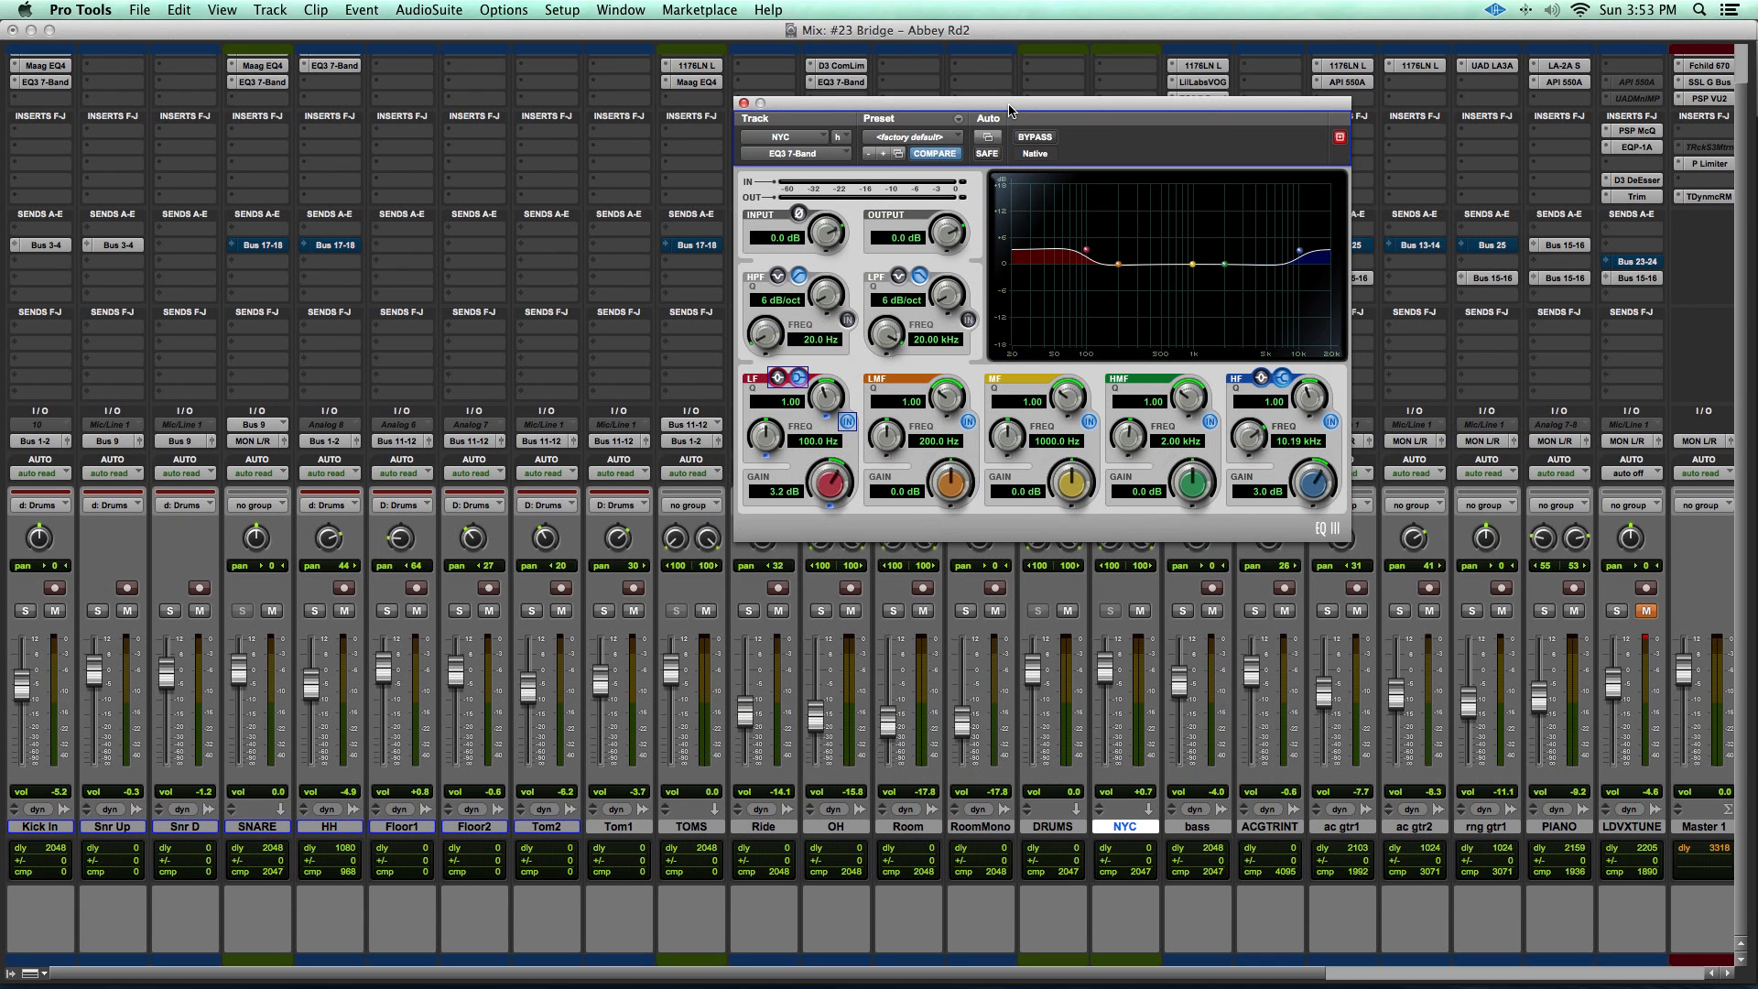
Step: Compare the mix with the NYC EQ bypassed and active during playback, and close the EQ
drag(1009, 107, 590, 58)
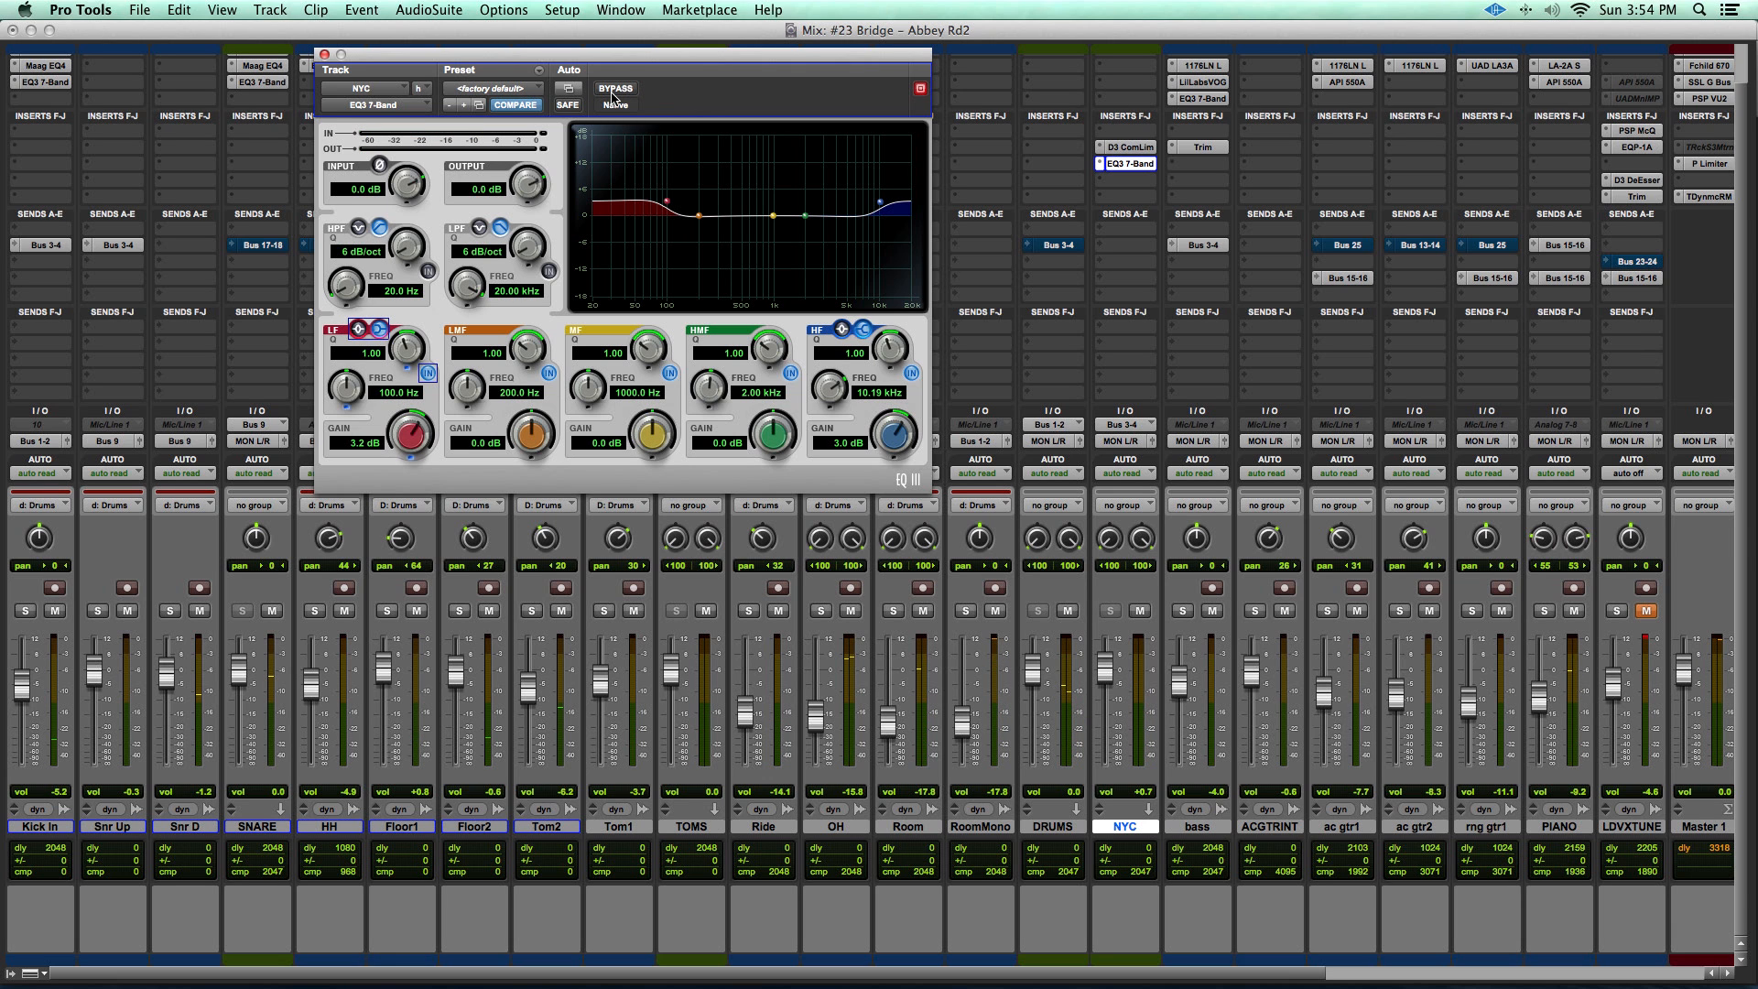
click(612, 90)
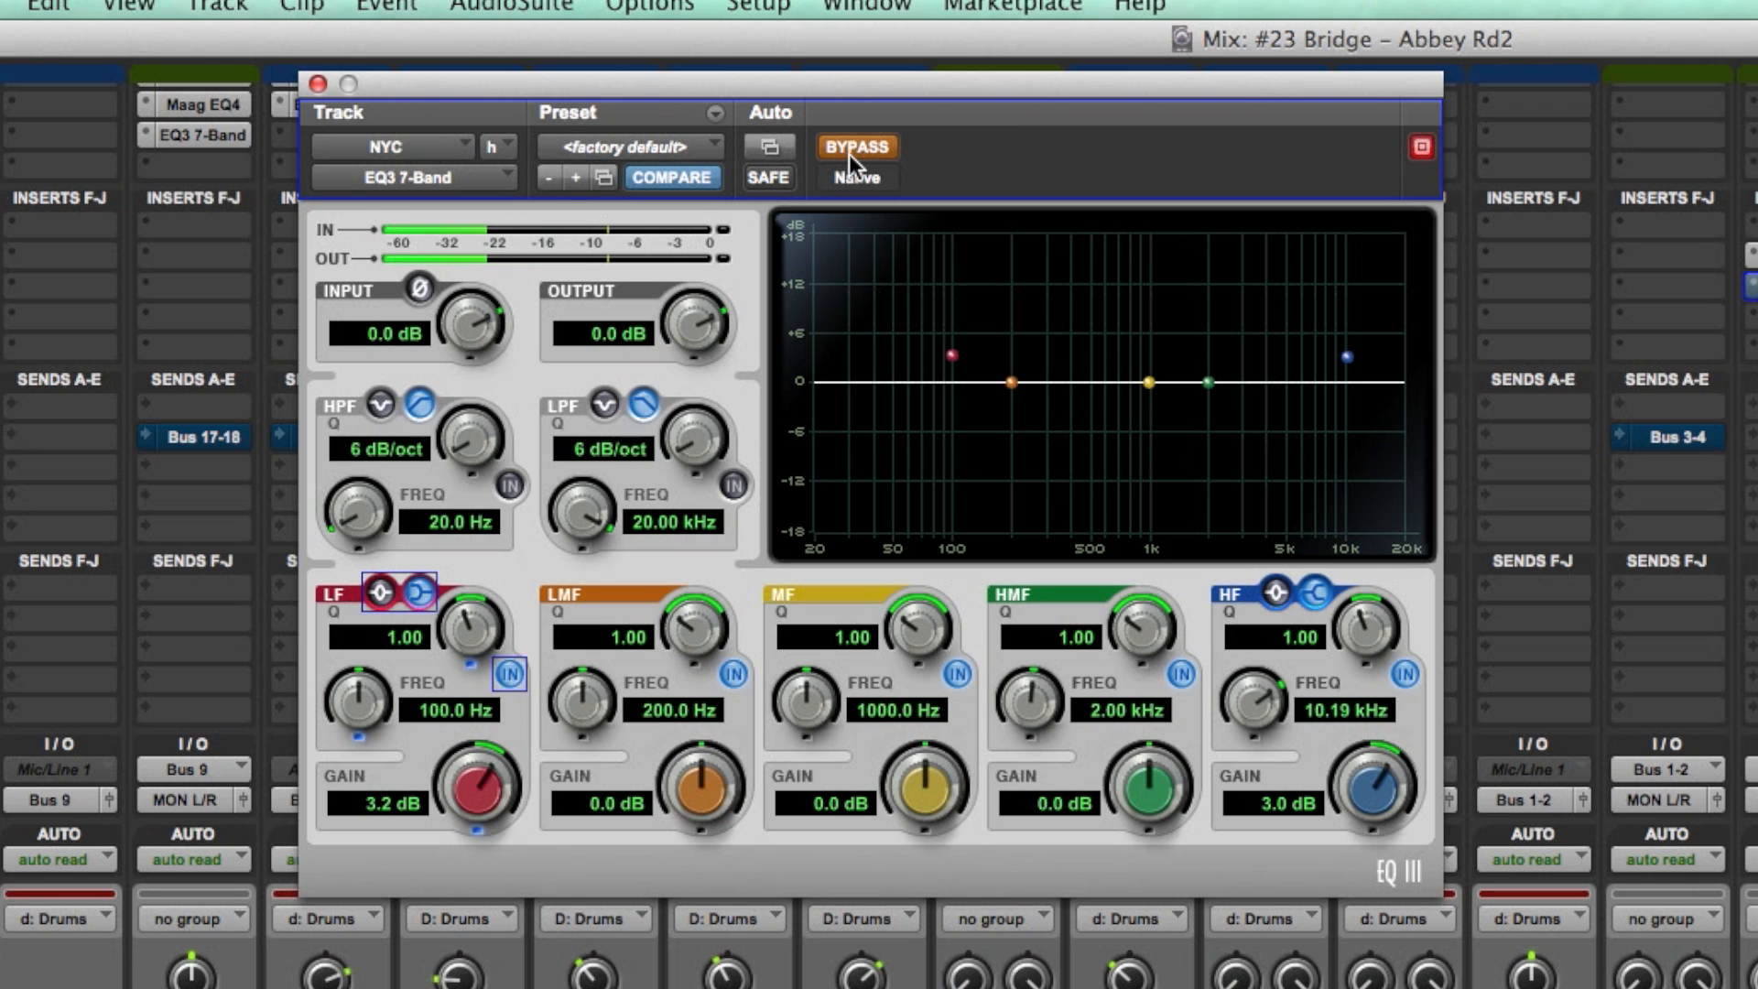
click(849, 154)
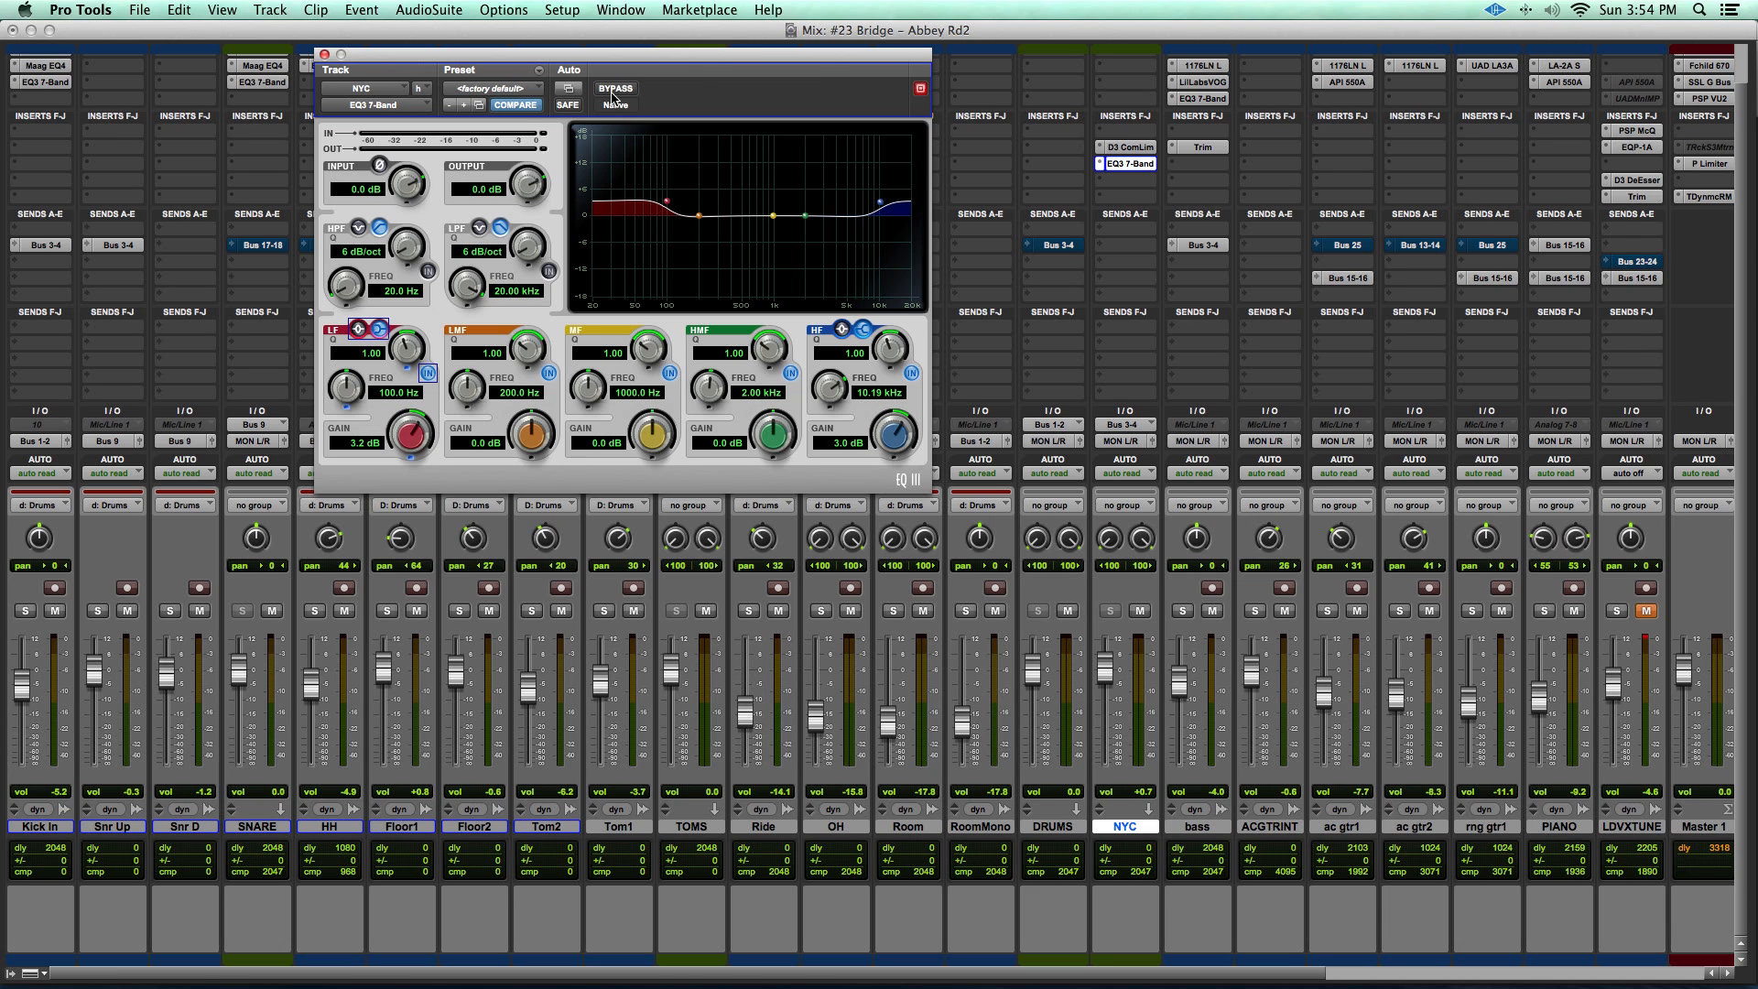
click(324, 56)
Step: Raise the bass track's Bus 3-4 send to -12.6 dB and compare the mix with that send muted and unmuted
click(1203, 245)
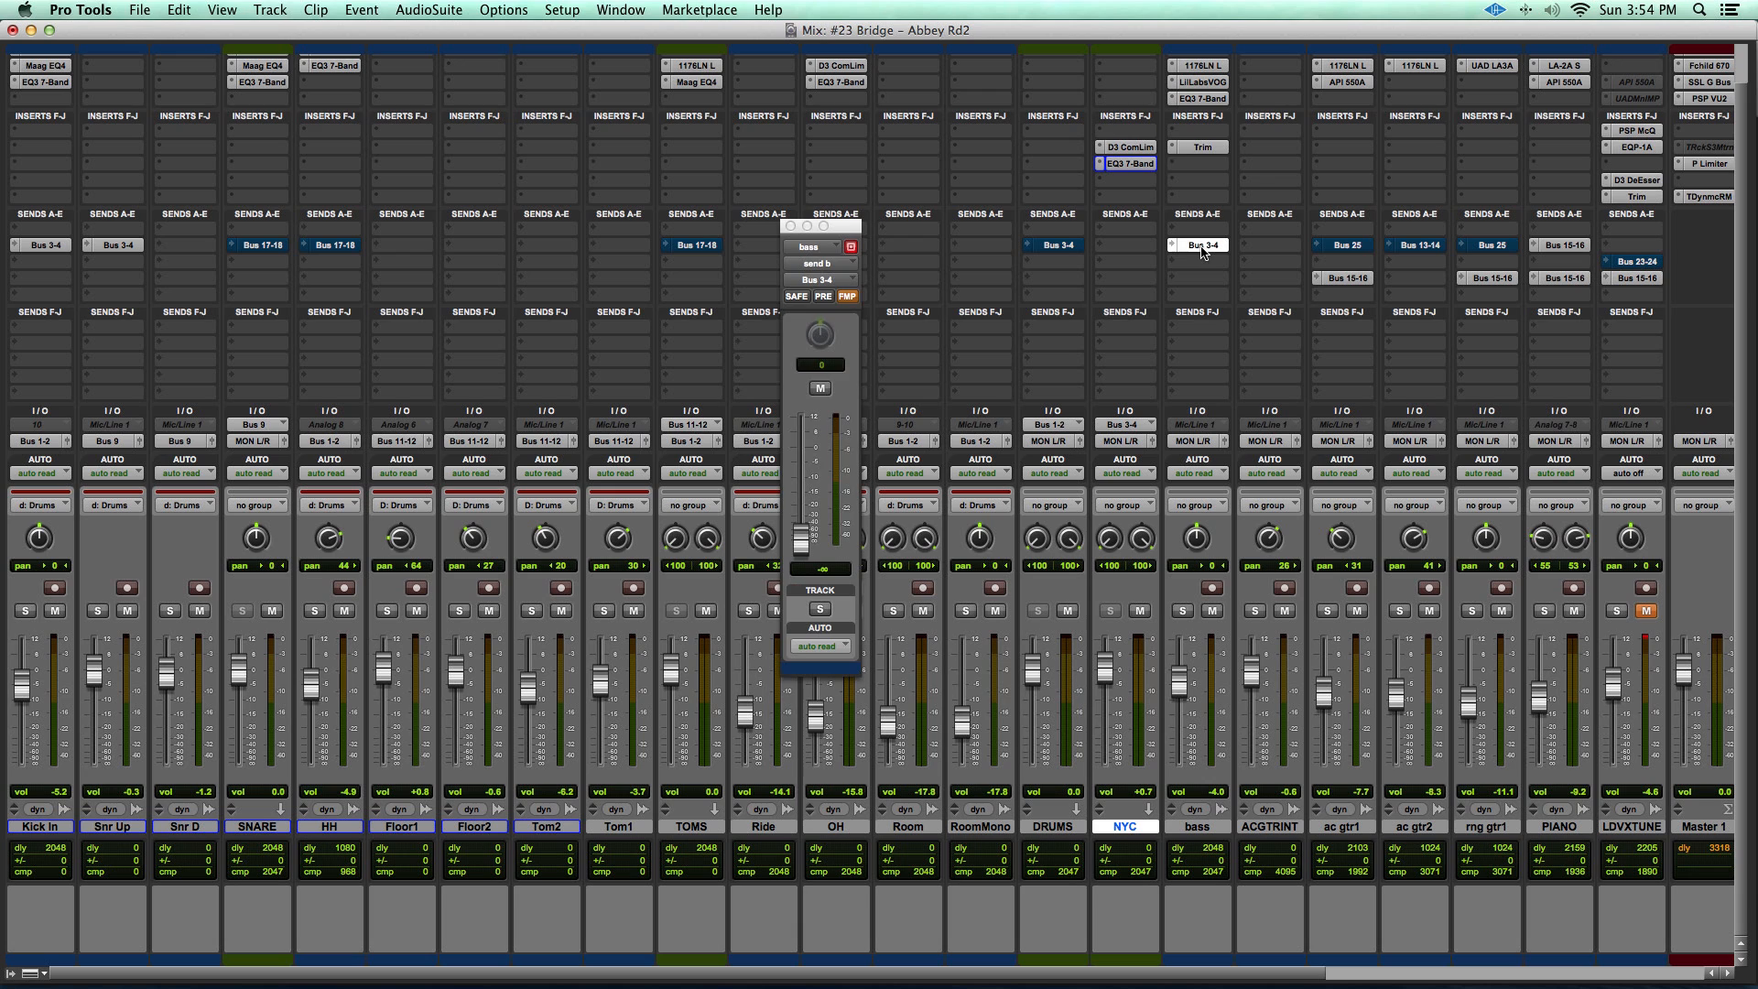
drag(842, 233, 875, 227)
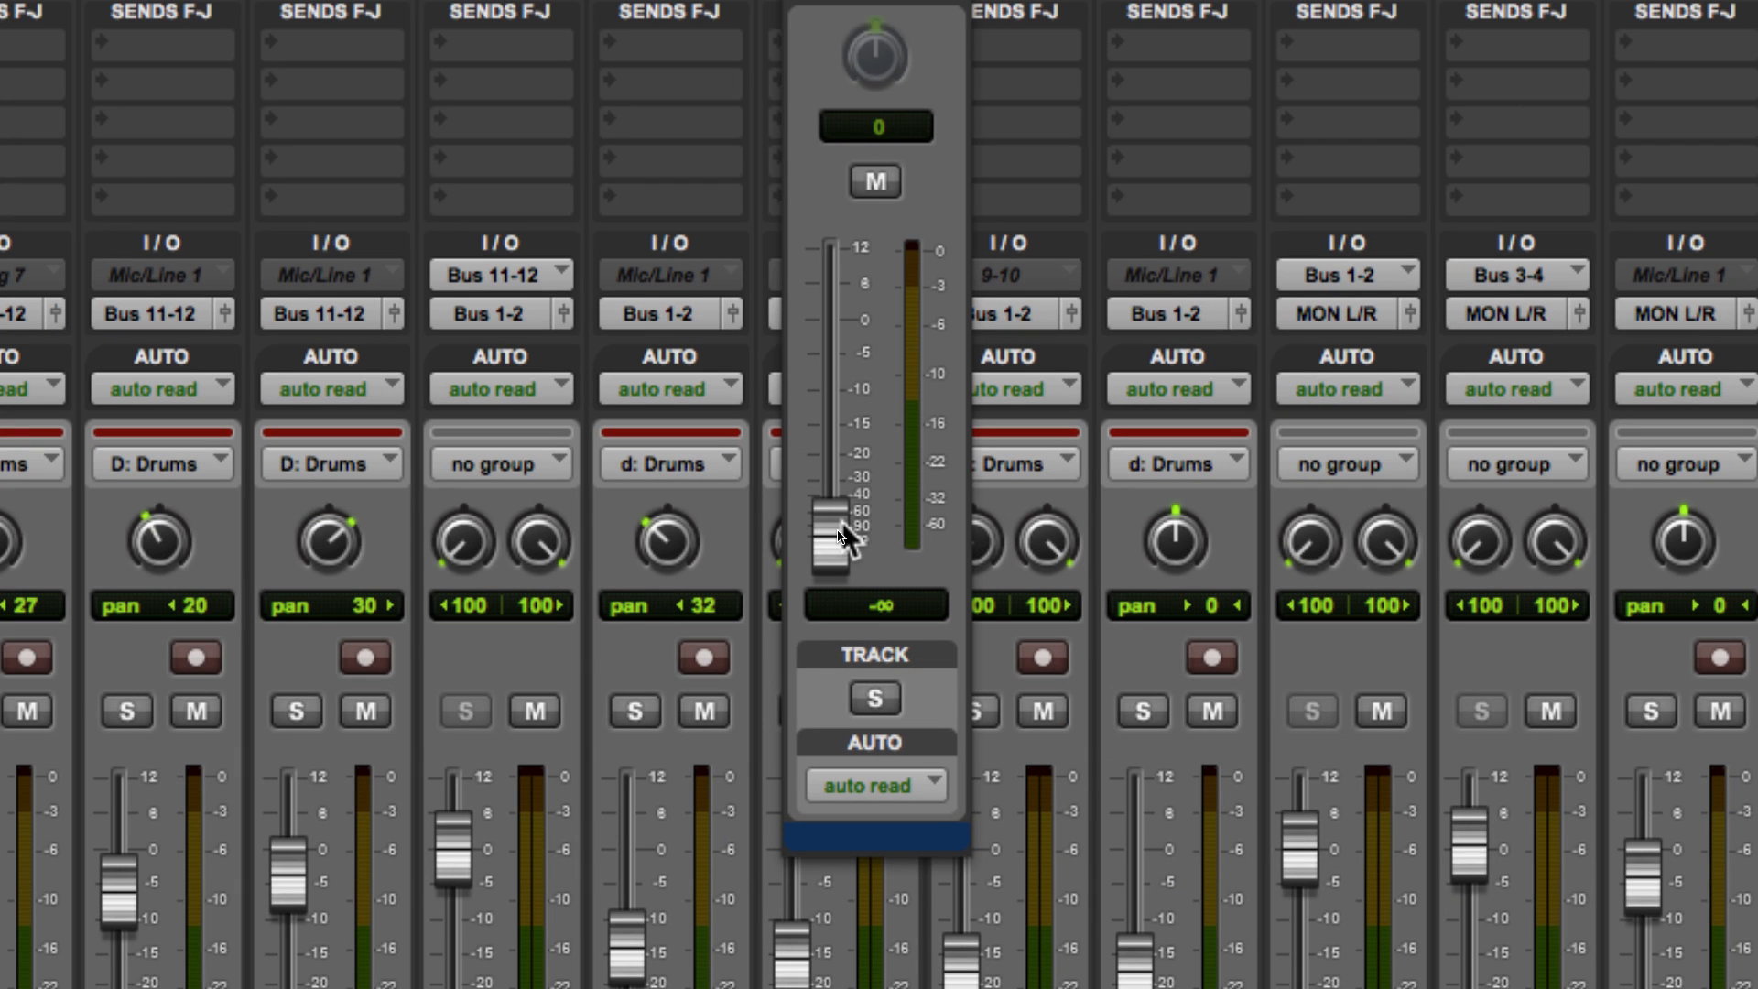
drag(833, 533, 835, 404)
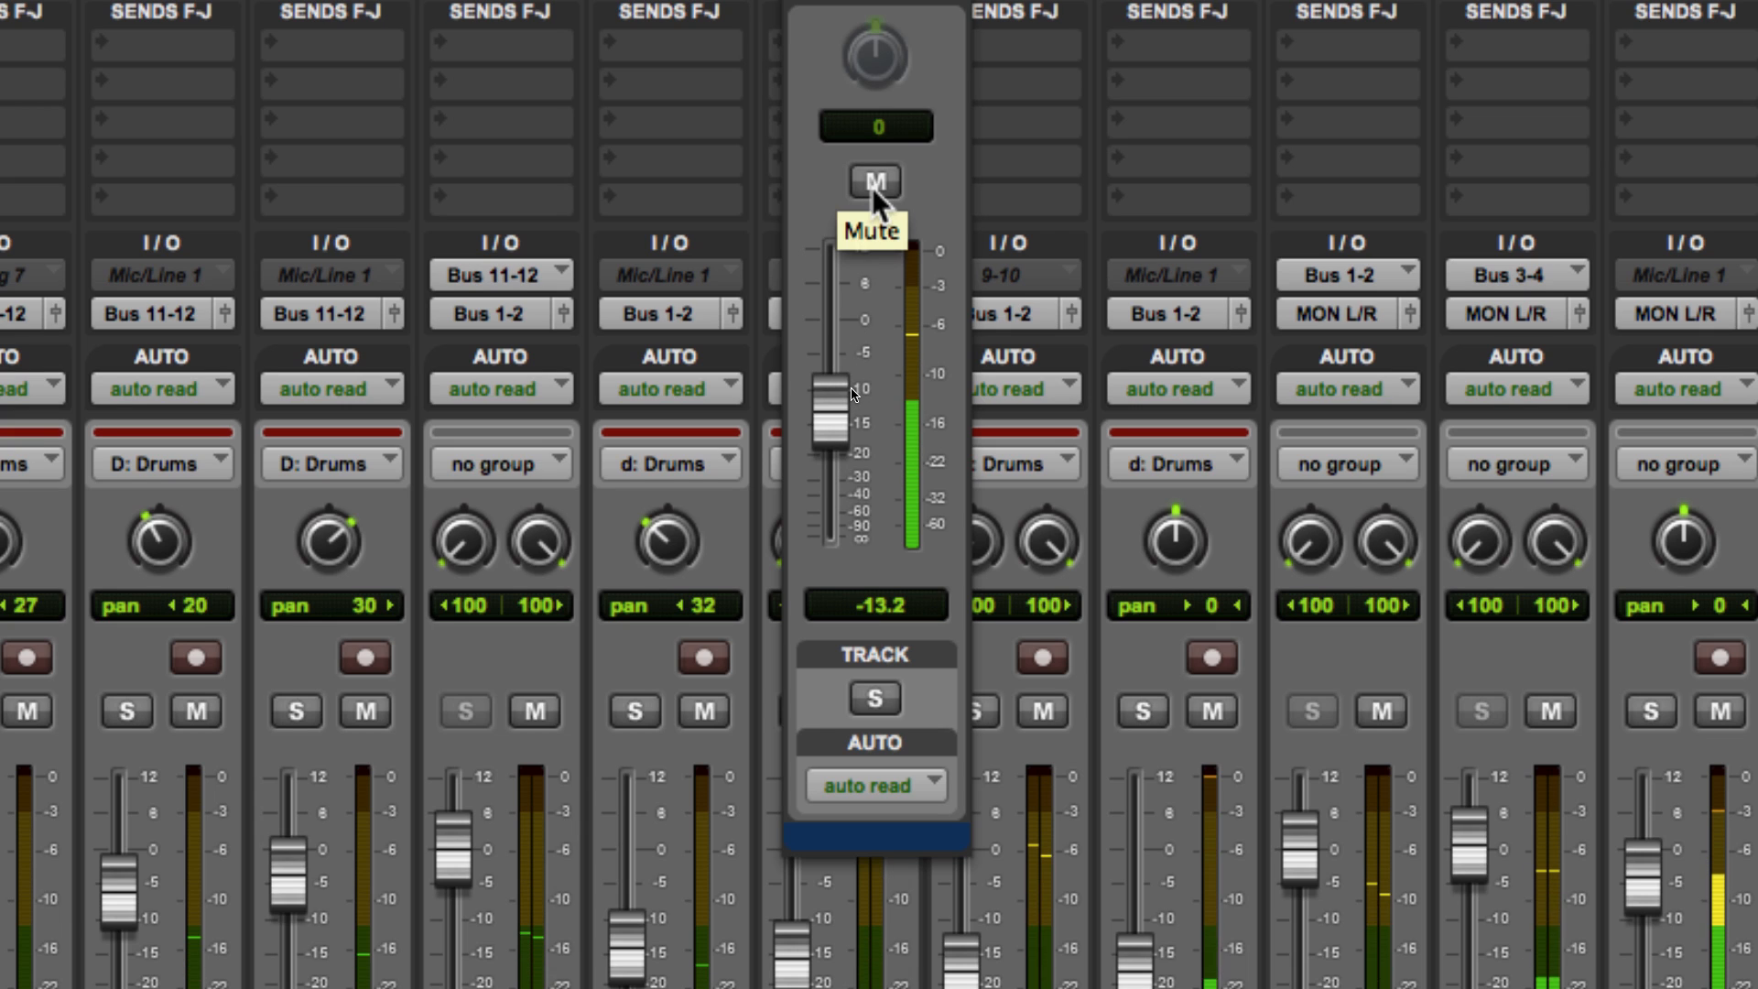
drag(833, 407, 833, 388)
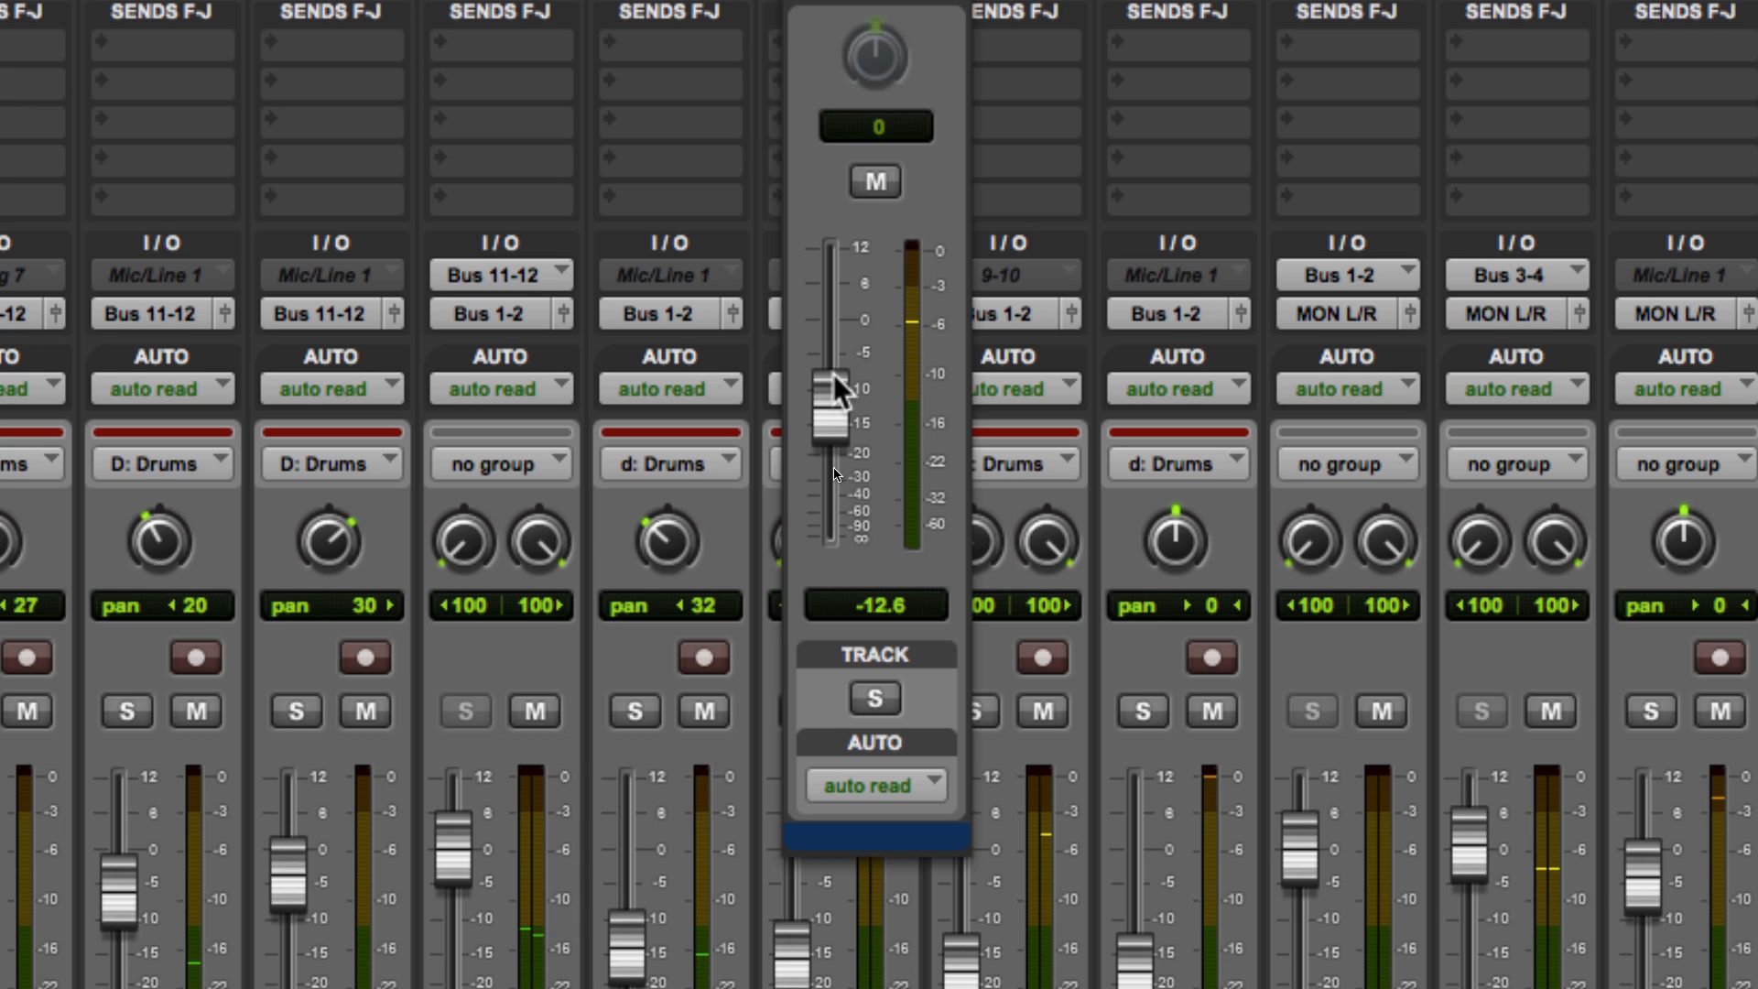
click(881, 184)
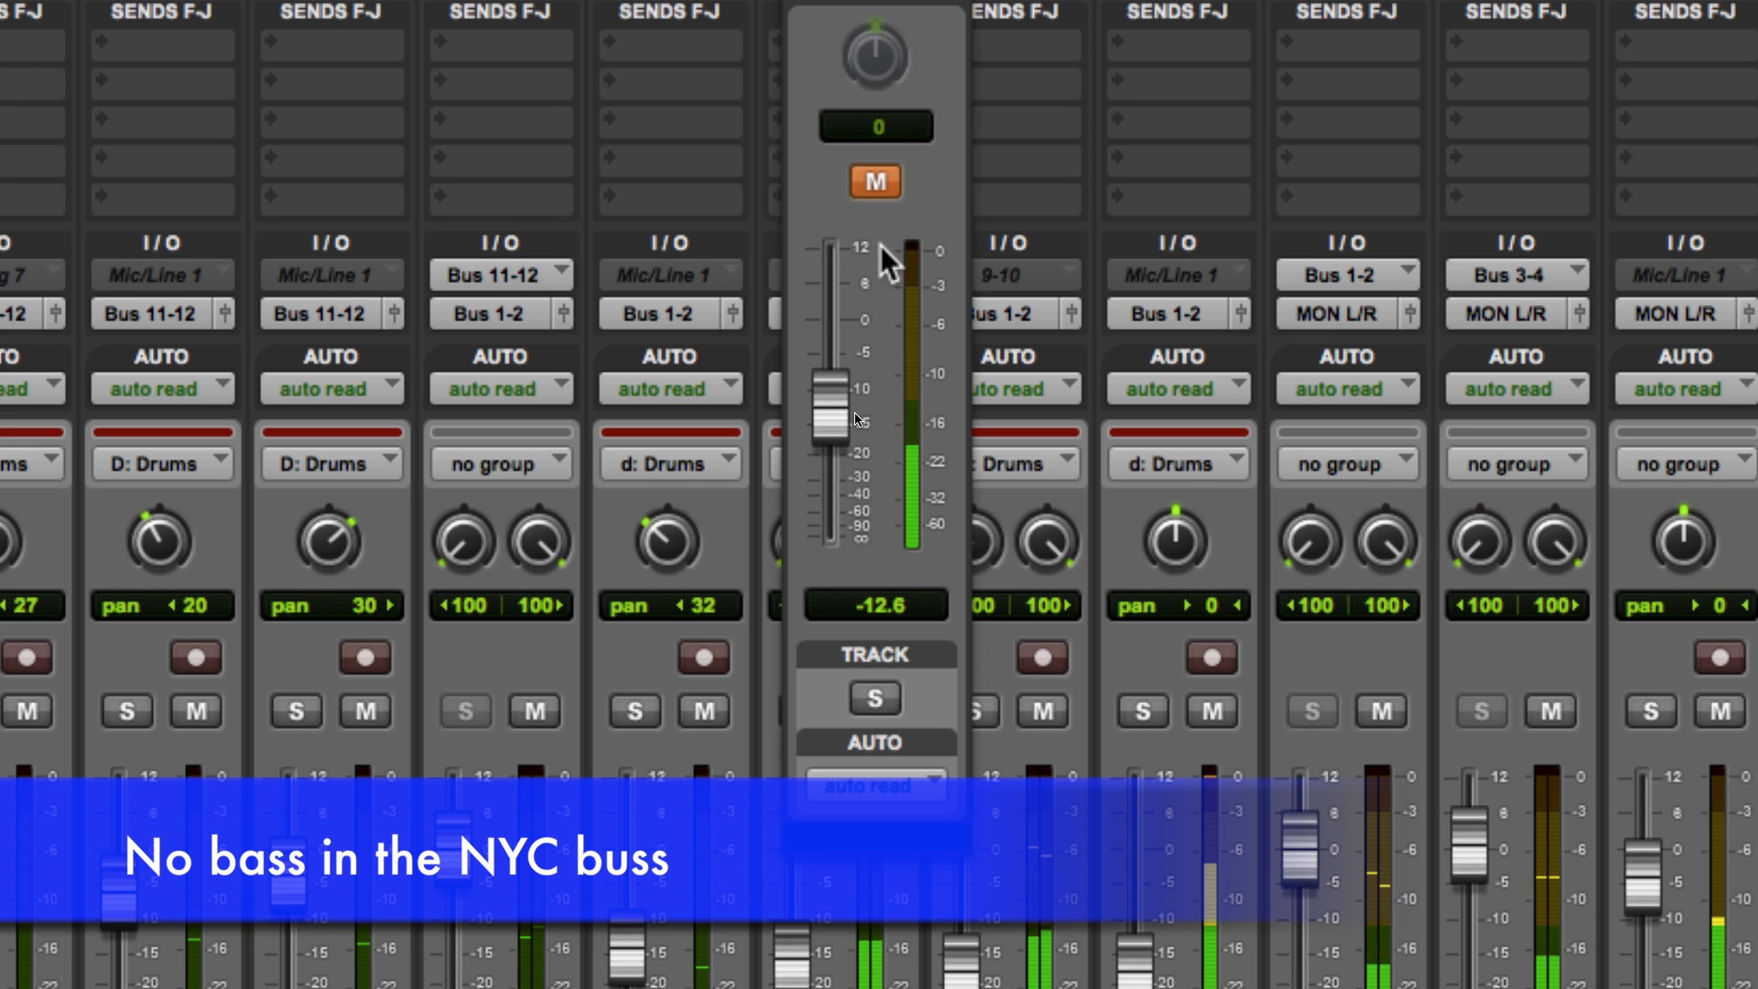
click(875, 181)
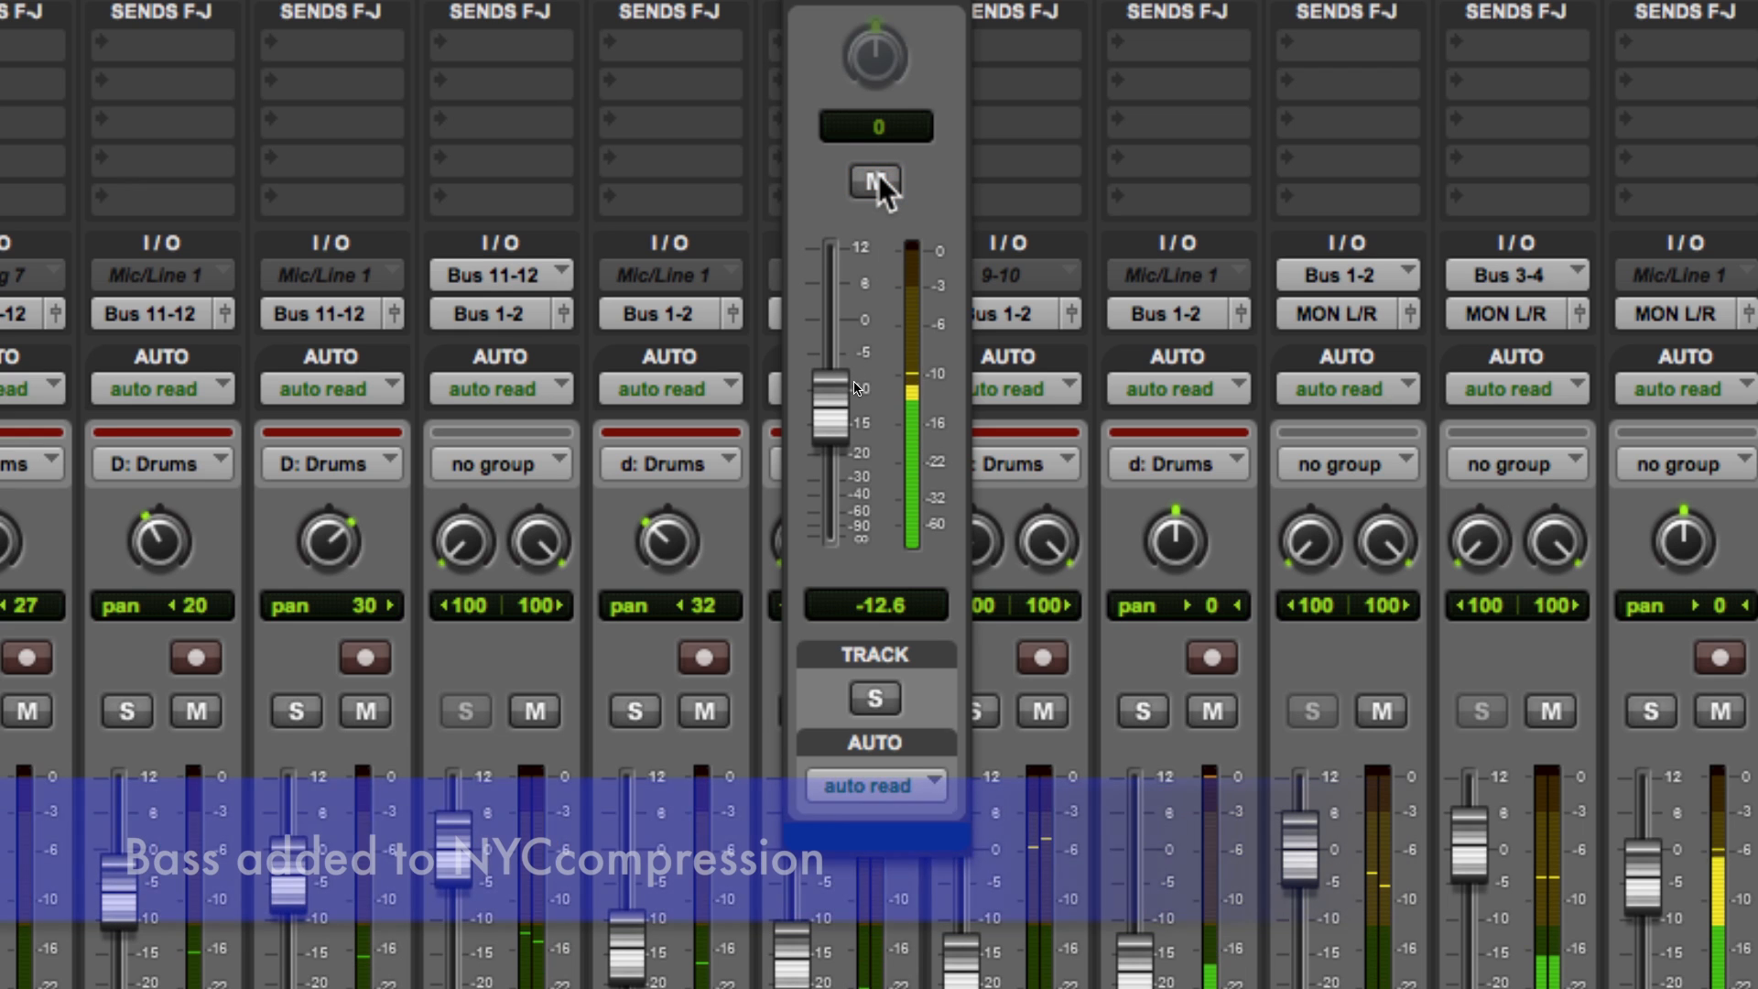